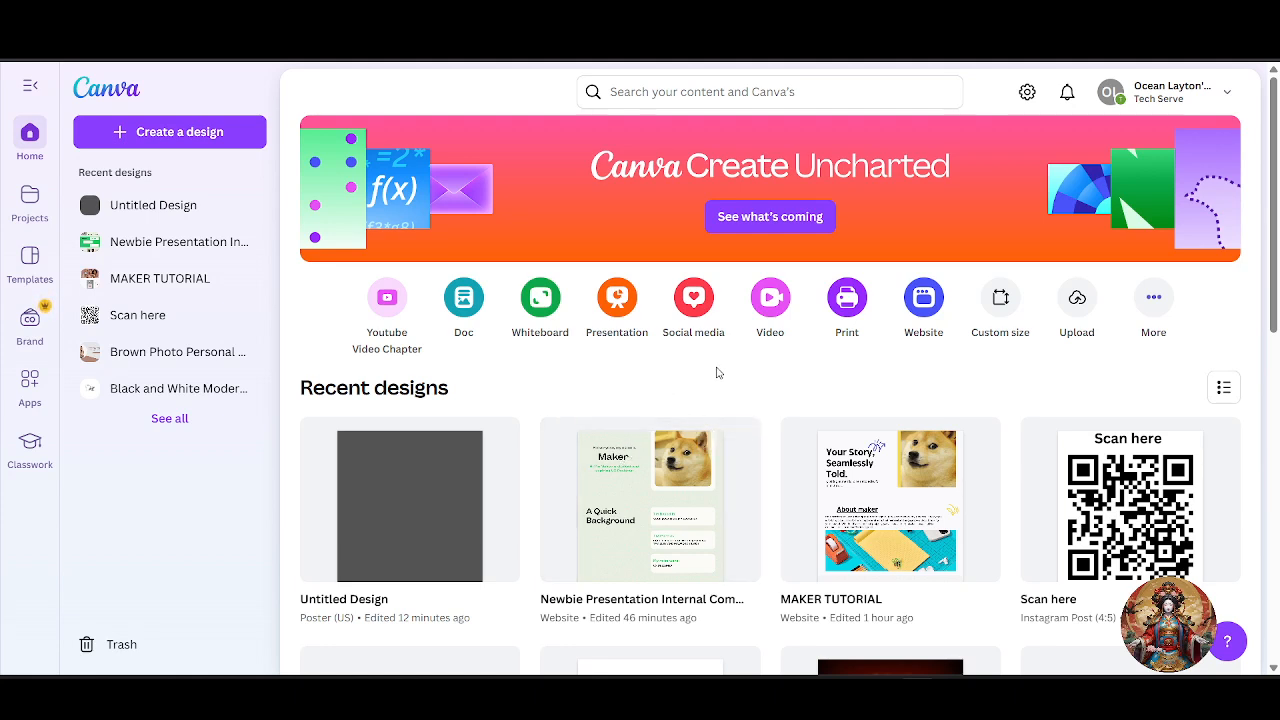
scroll(715, 382, "down", 5)
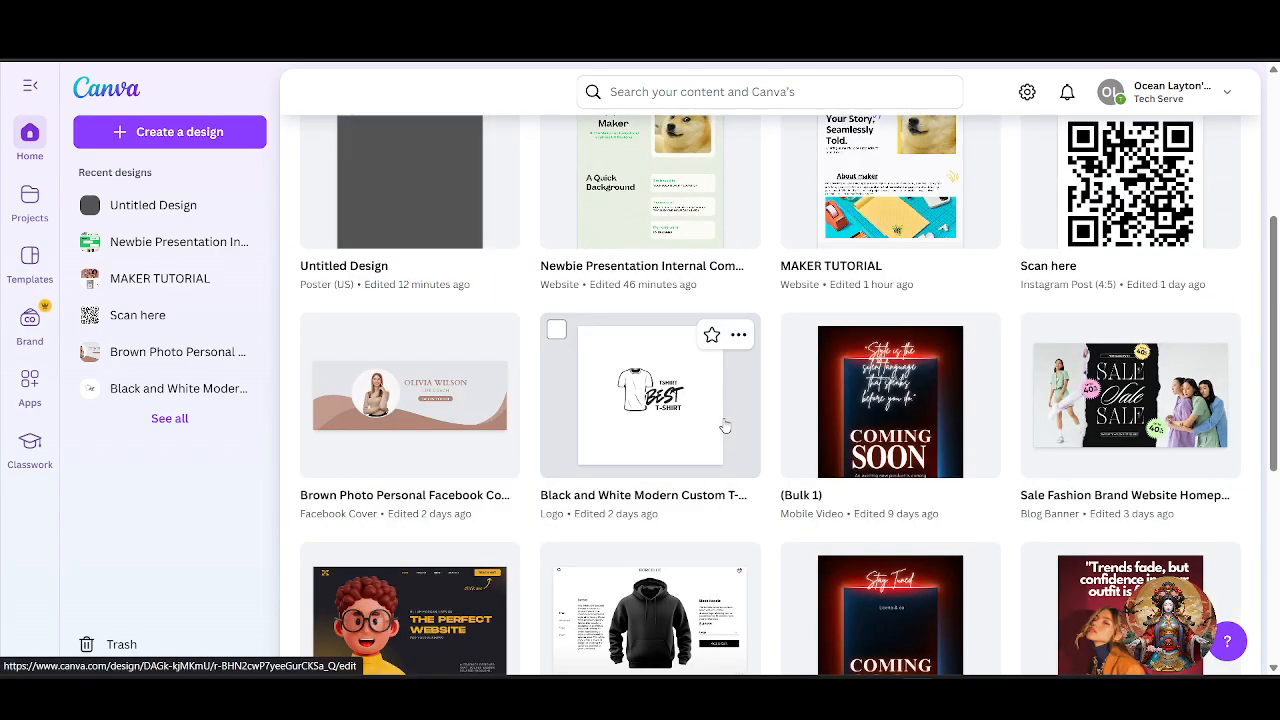
scroll(735, 470, "up", 5)
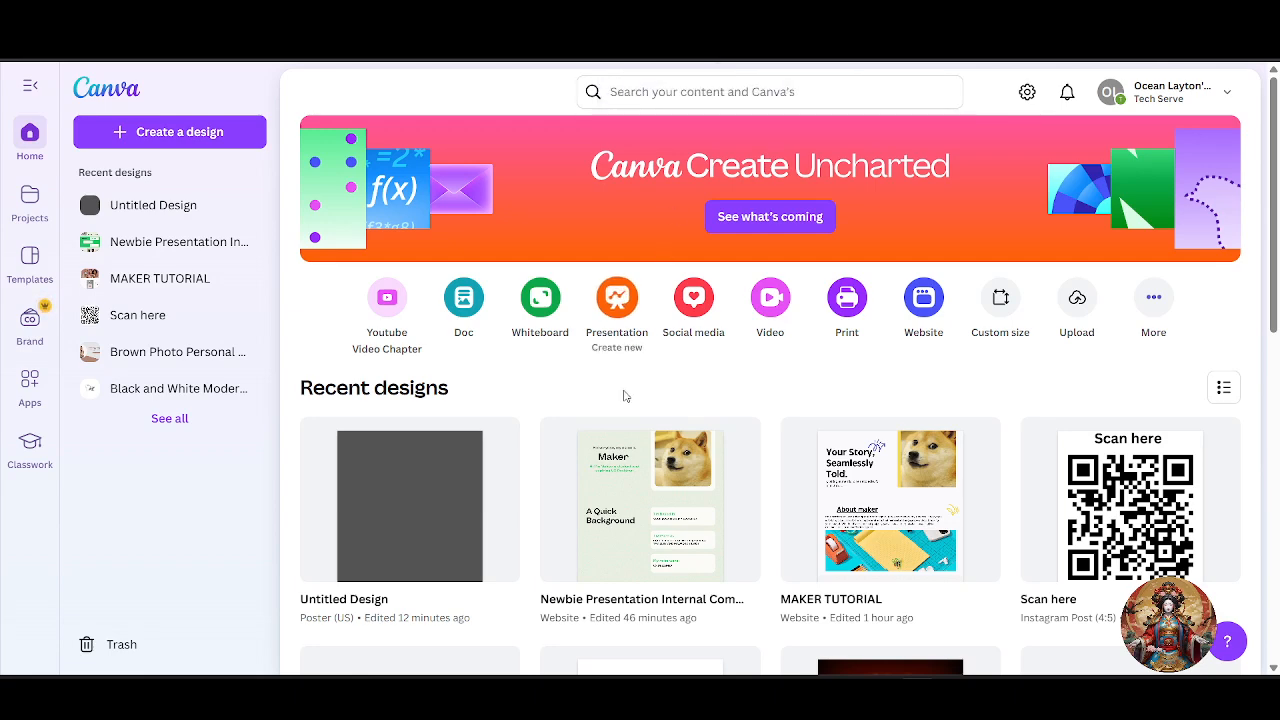
scroll(623, 396, "down", 2)
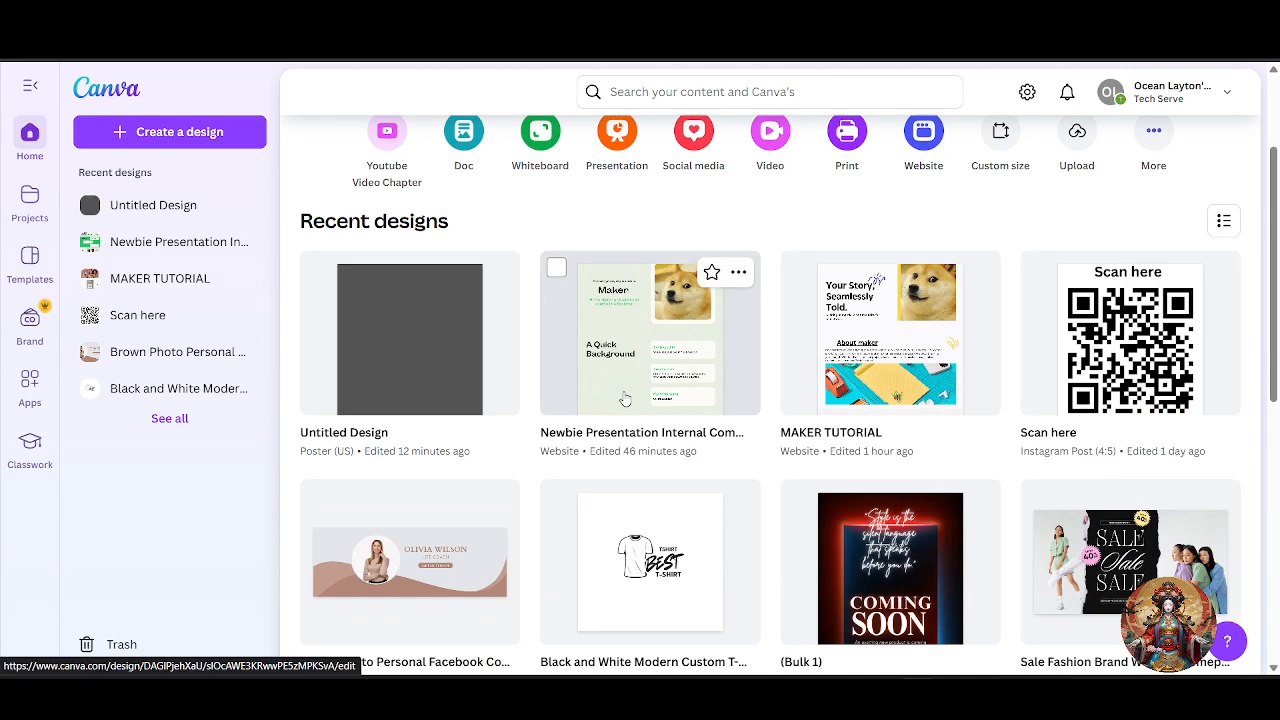
scroll(623, 397, "up", 2)
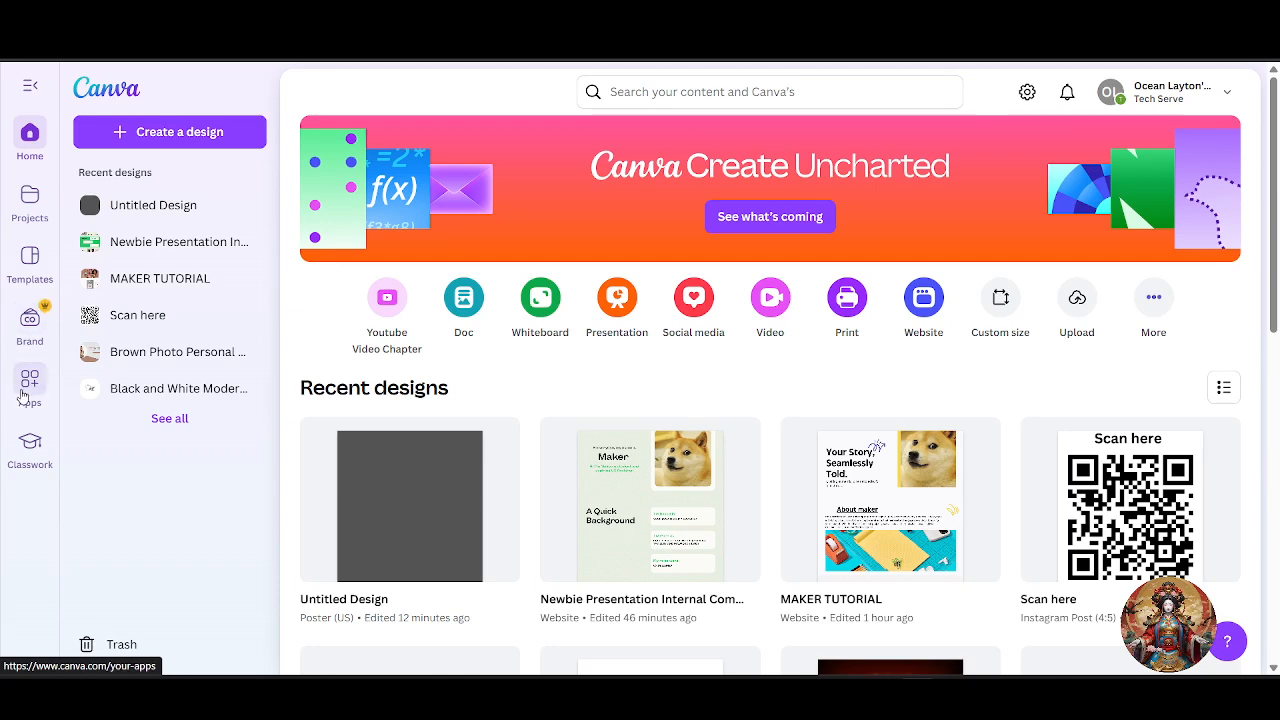
Create a new blank Instagram Post (4:5) design.
left_click(205, 142)
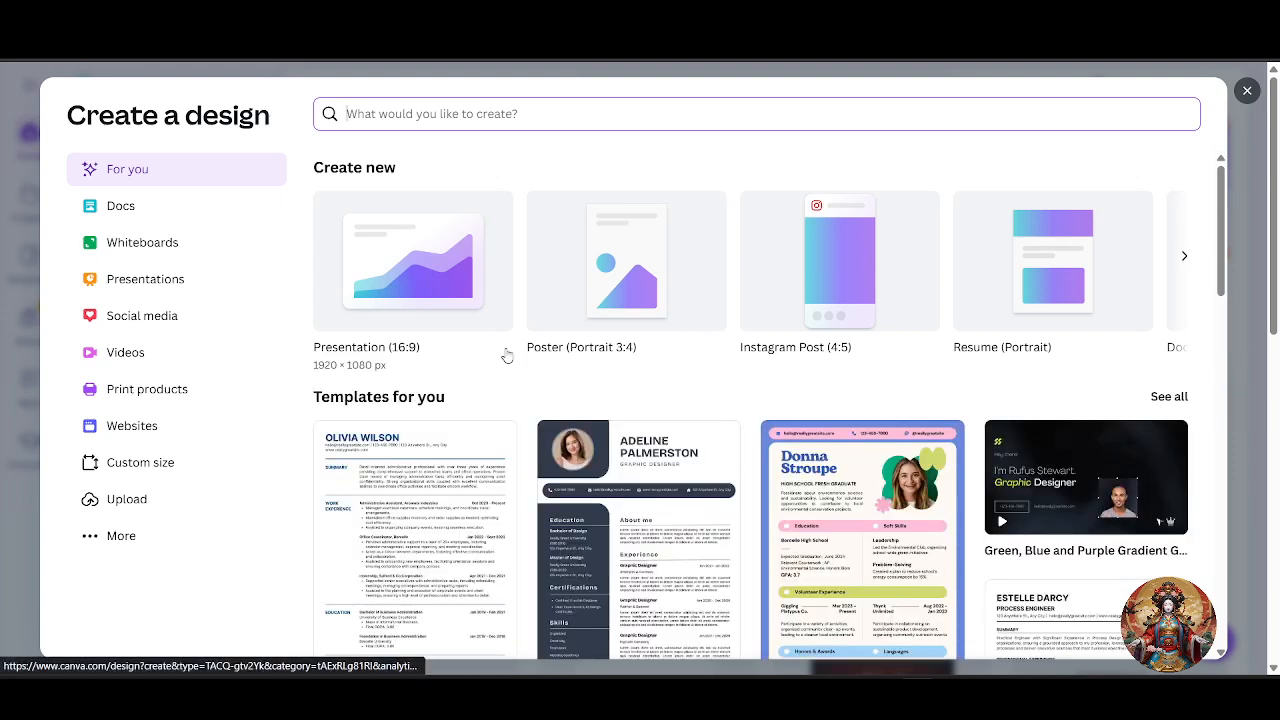
left_click(831, 303)
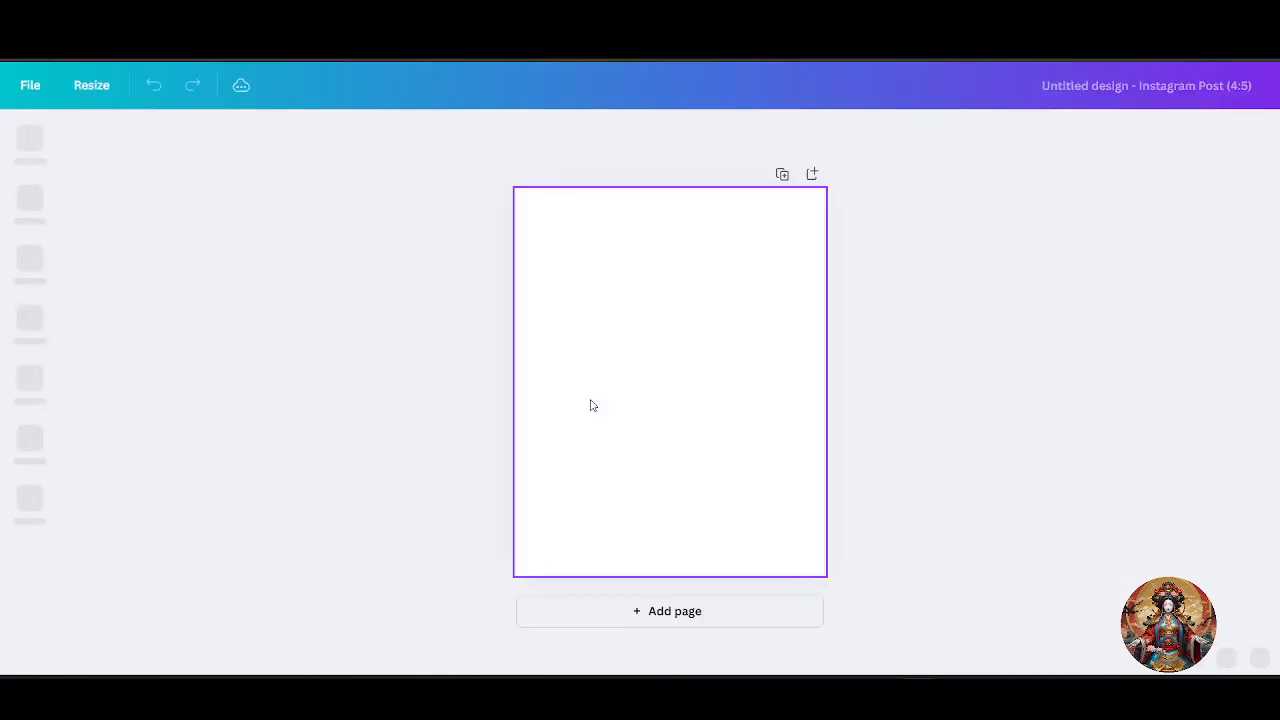
left_click(628, 329)
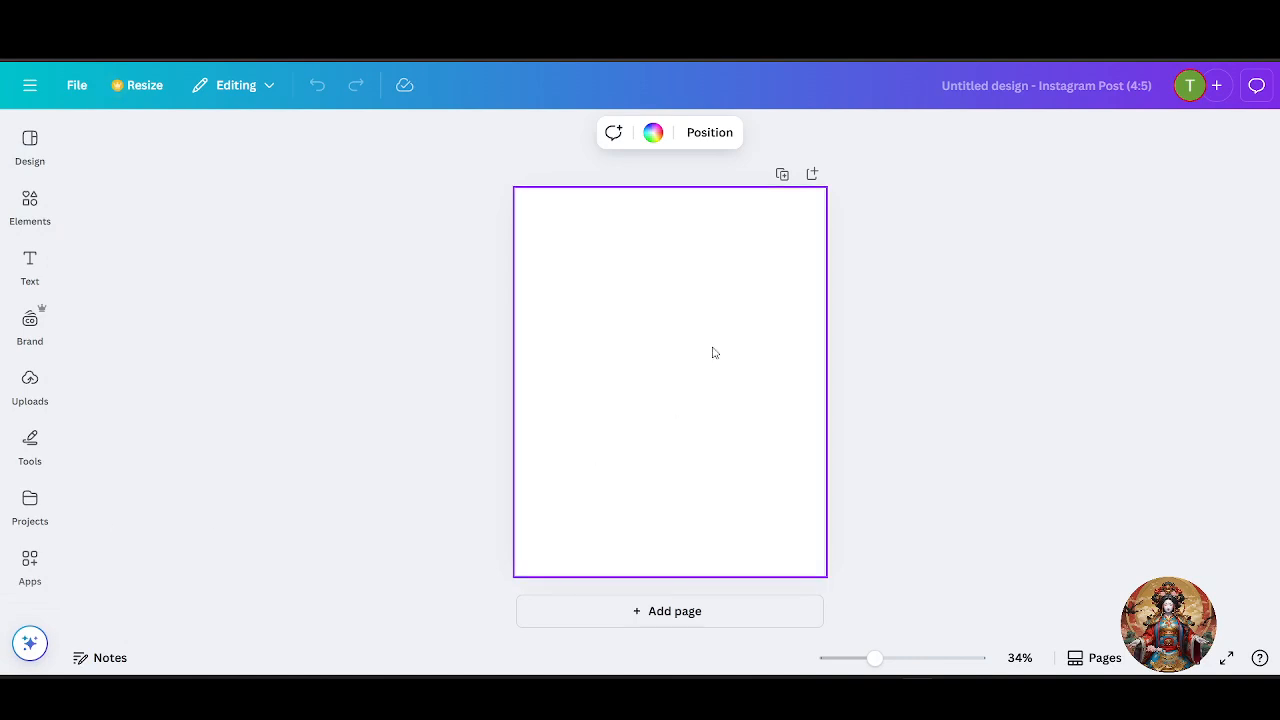
Look through the Projects and Apps sections and browse the Instagram Post (4:5) design templates.
left_click(38, 526)
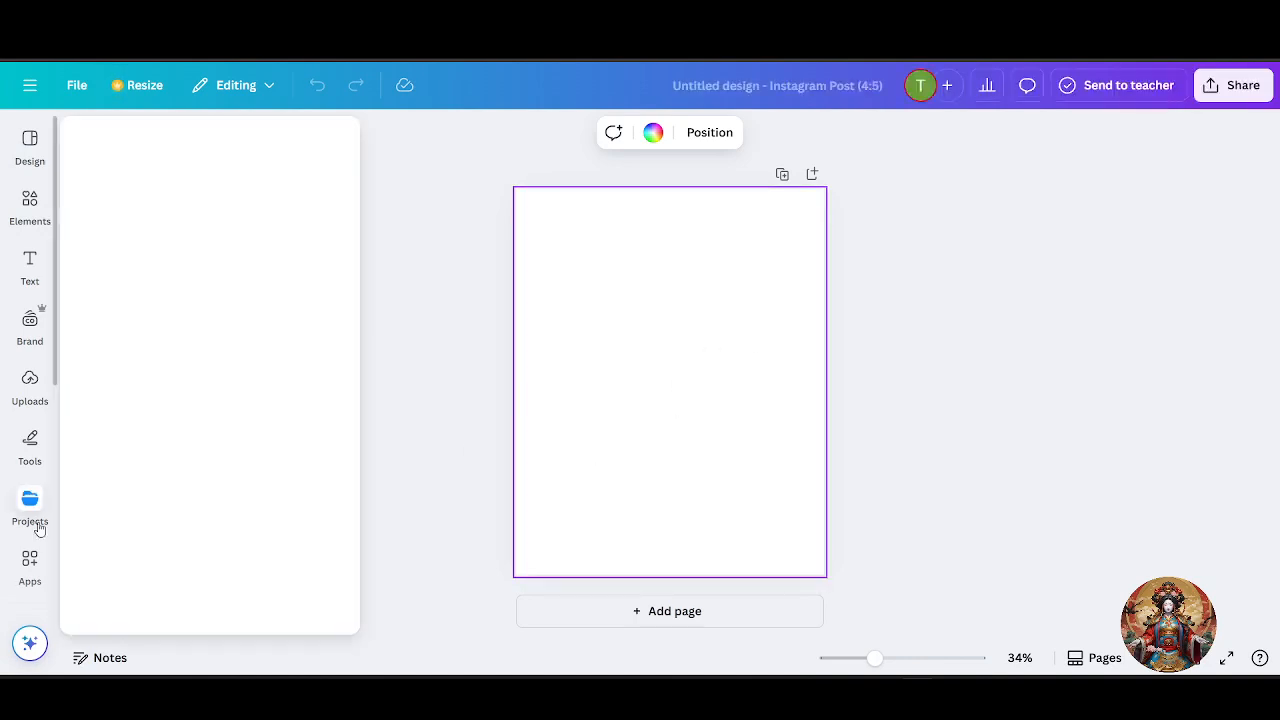
left_click(386, 486)
left_click(37, 500)
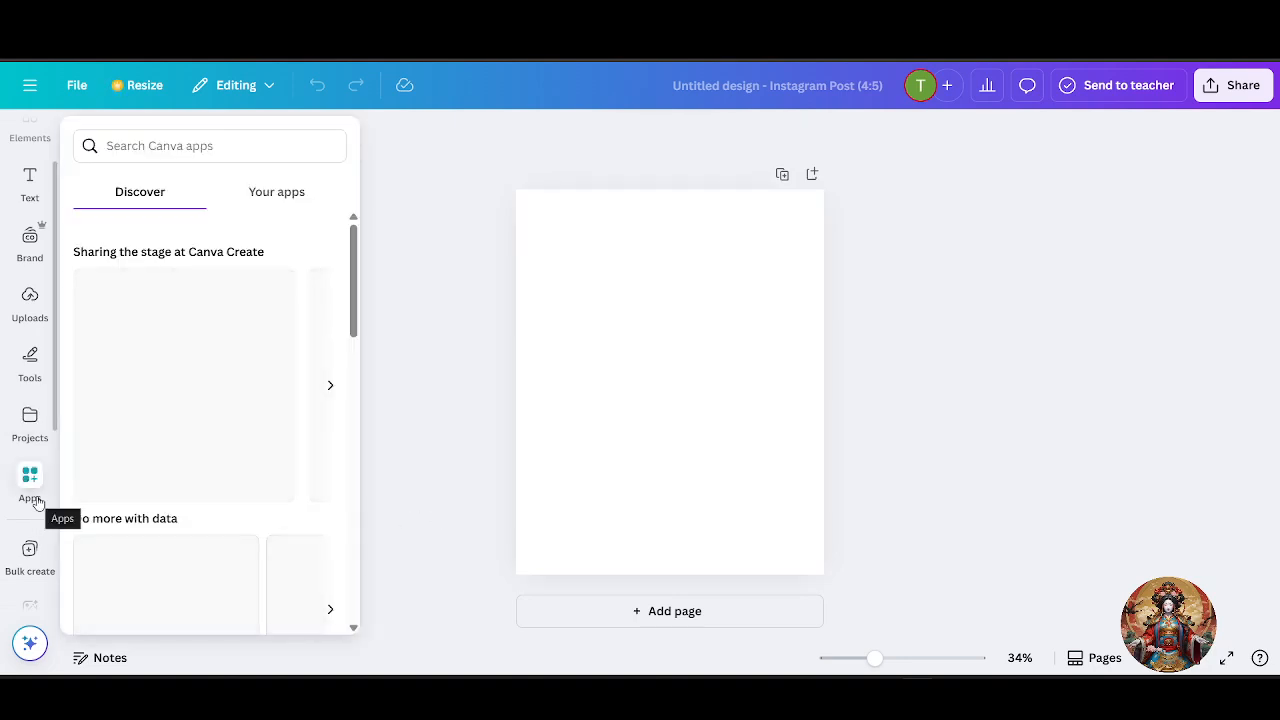
left_click(37, 500)
left_click(30, 182)
left_click(33, 140)
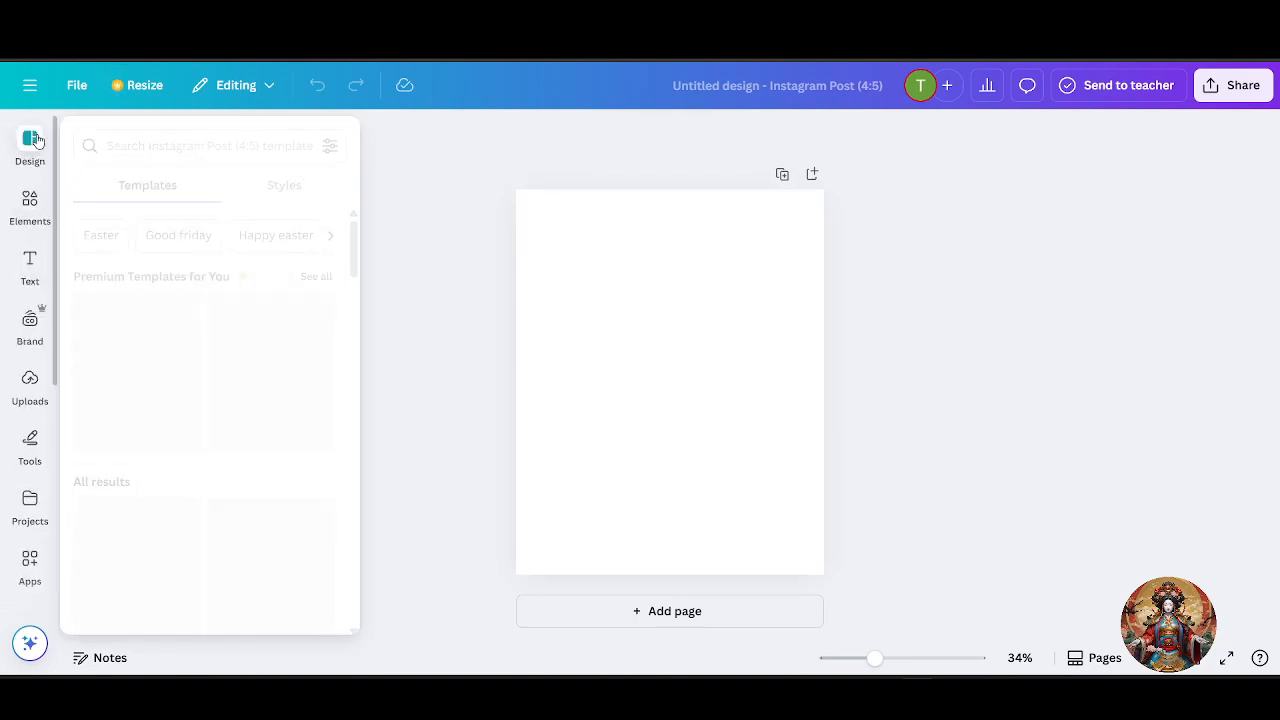
left_click(30, 205)
left_click(30, 205)
left_click(30, 205)
left_click(29, 145)
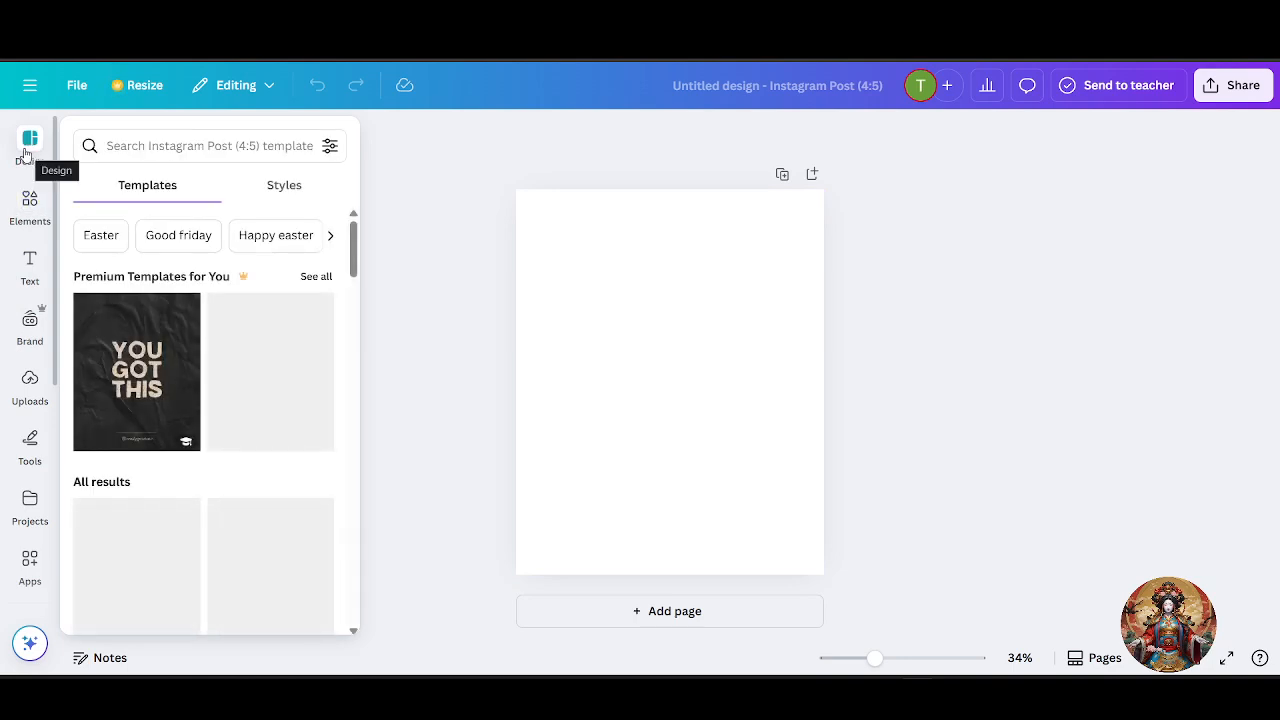
scroll(149, 391, "down", 5)
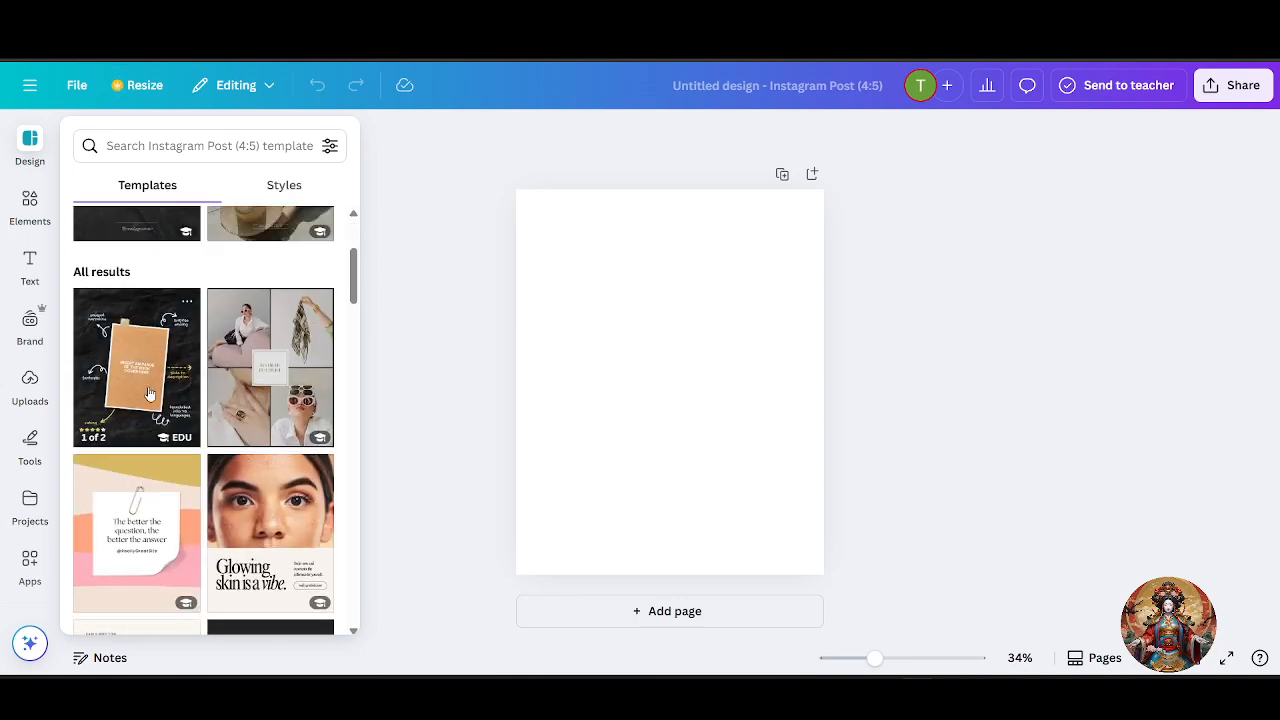
left_click(30, 145)
Browse the available elements, the text styles and font combinations, and the uploaded files.
left_click(22, 202)
left_click(22, 202)
left_click(28, 202)
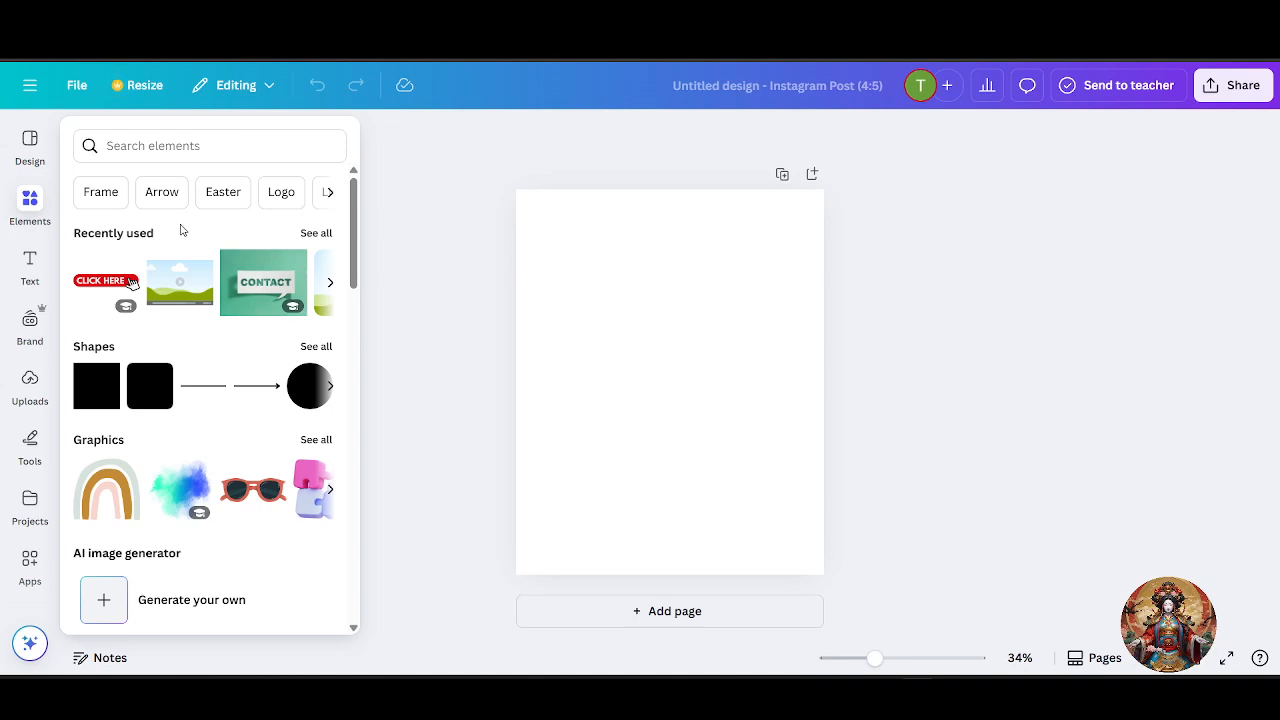
left_click(32, 264)
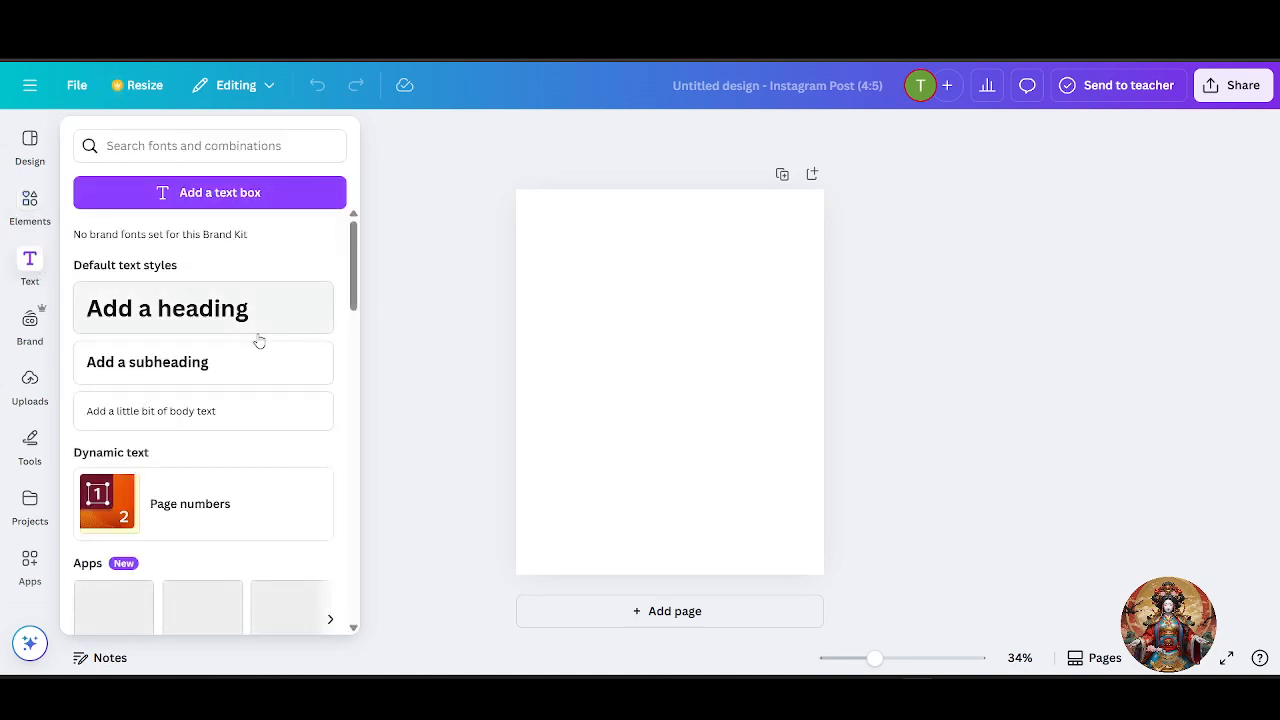
scroll(257, 340, "down", 10)
scroll(250, 356, "down", 5)
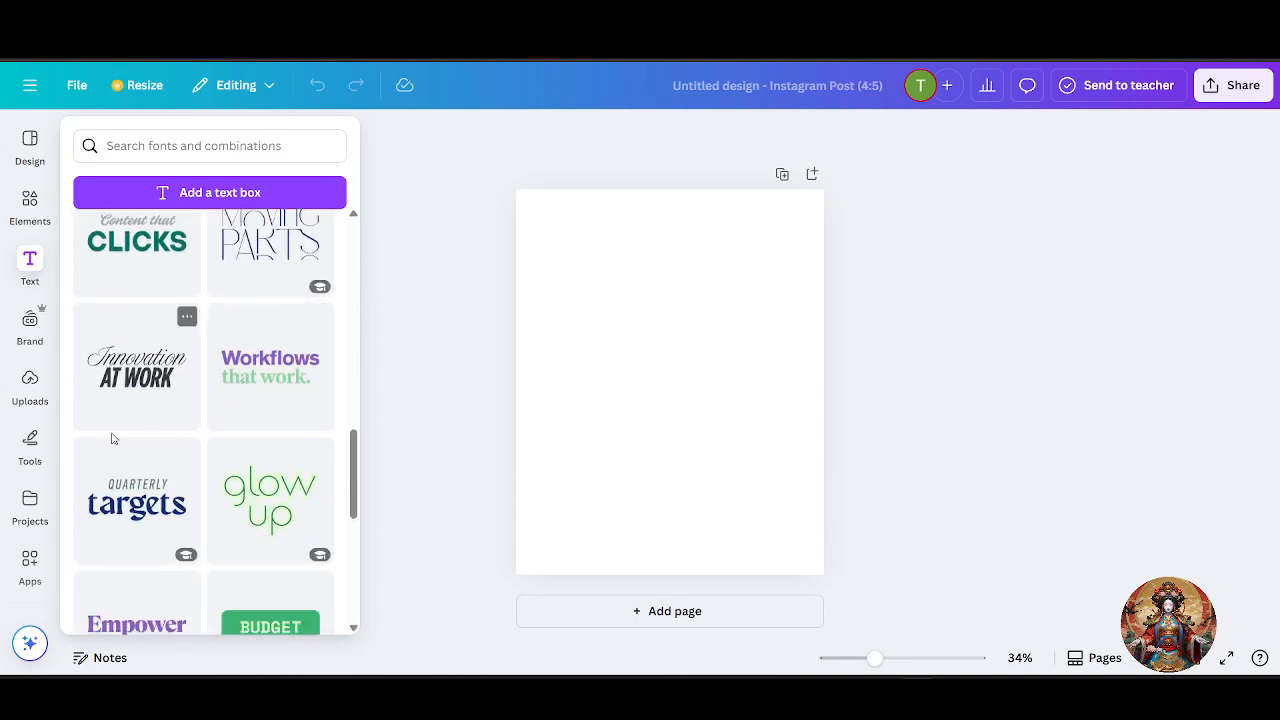
left_click(28, 385)
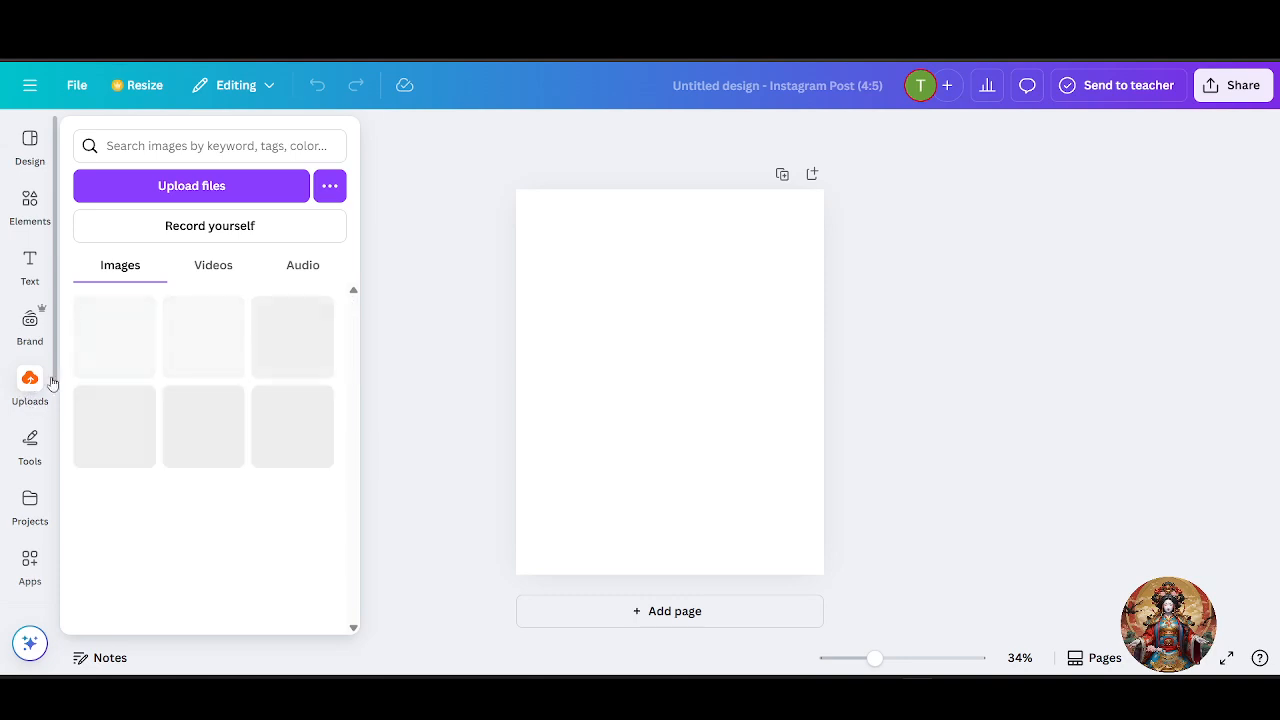
left_click(32, 385)
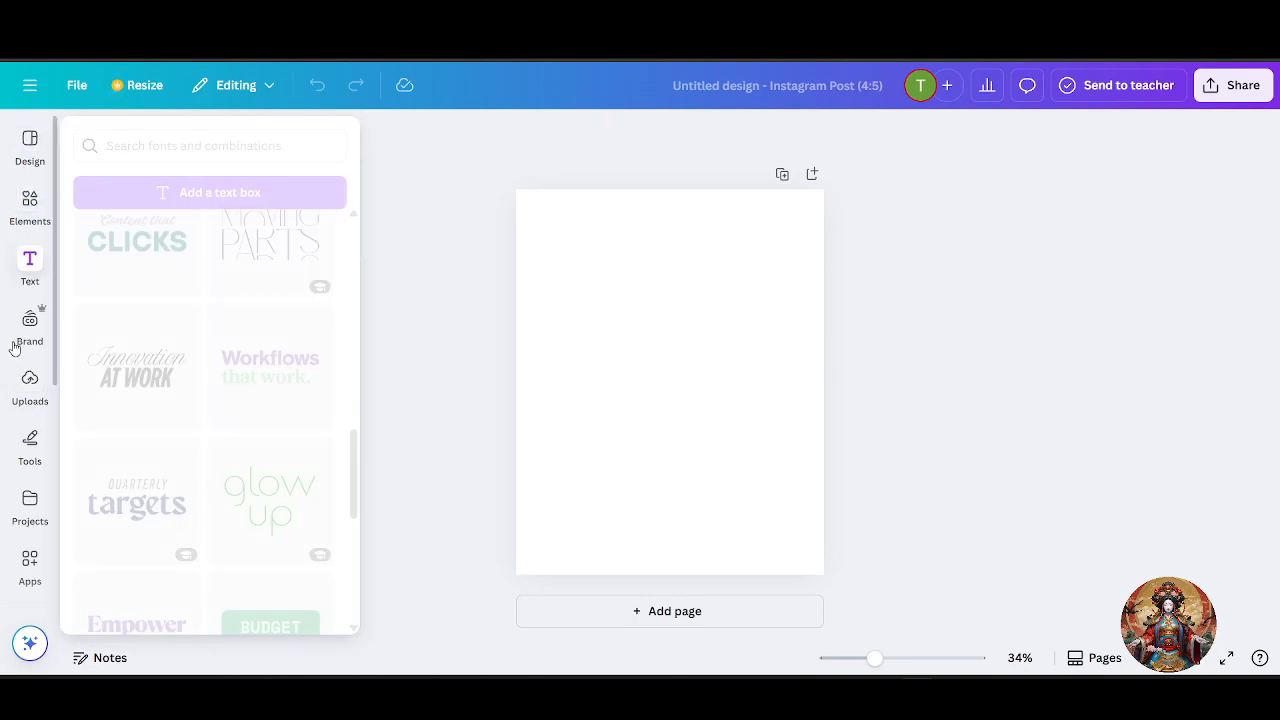
left_click(22, 520)
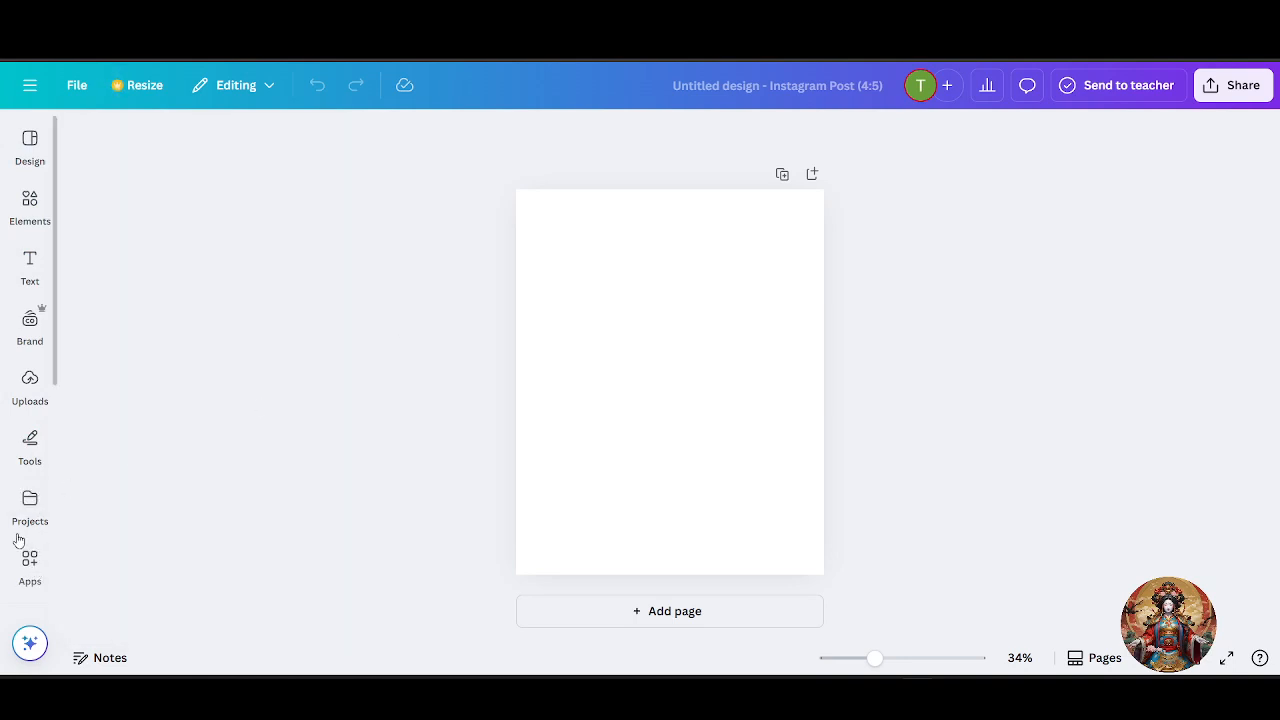
Search the Canva apps for "Magic generator".
left_click(30, 566)
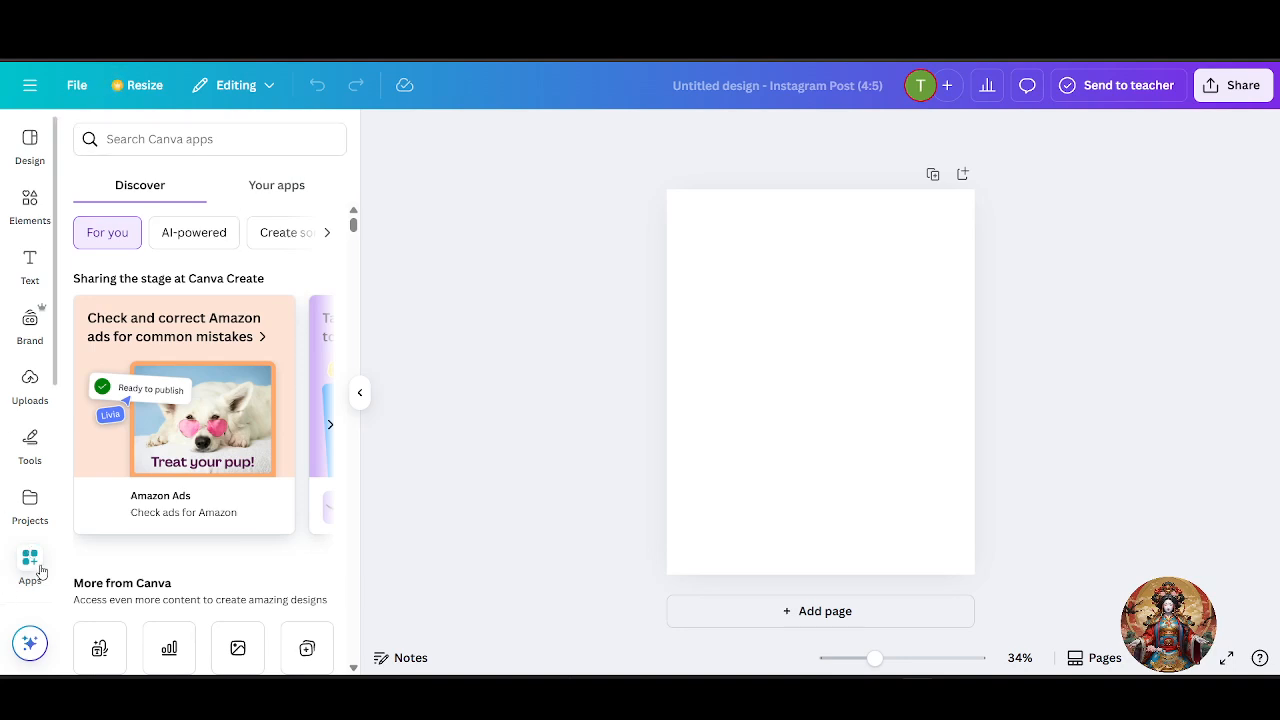
left_click(168, 142)
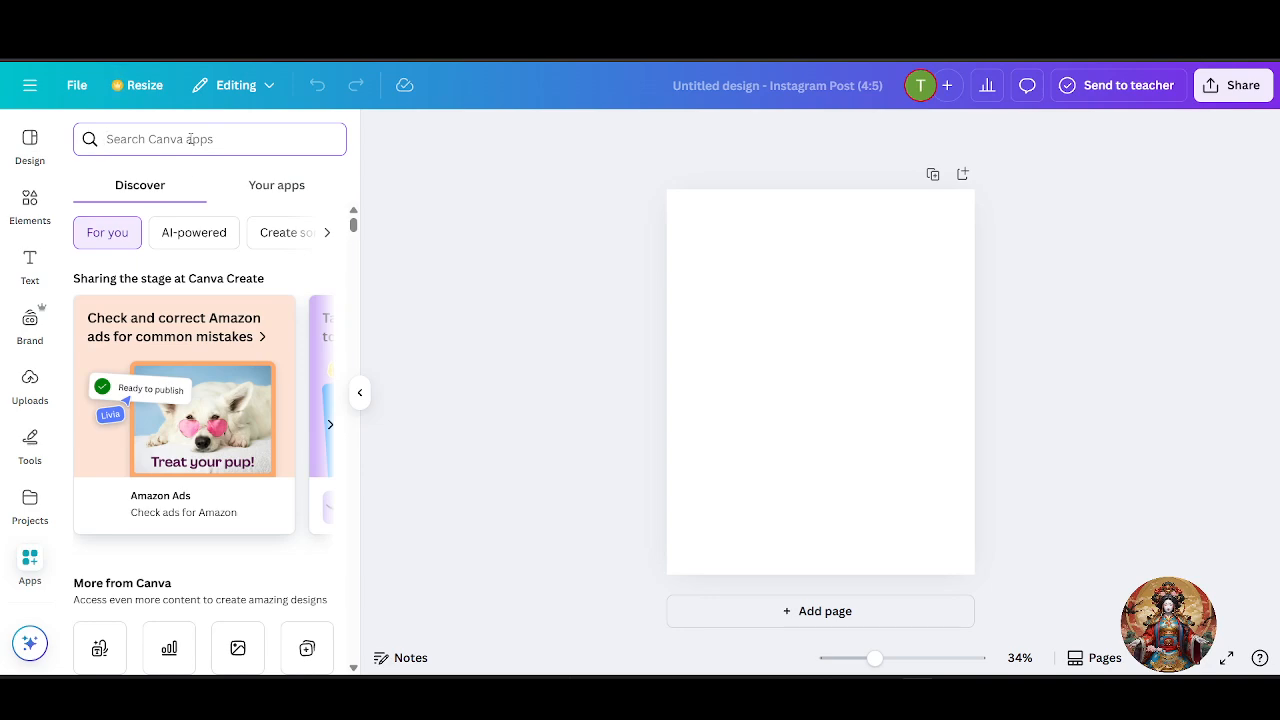
scroll(177, 294, "down", 3)
scroll(290, 310, "up", 2)
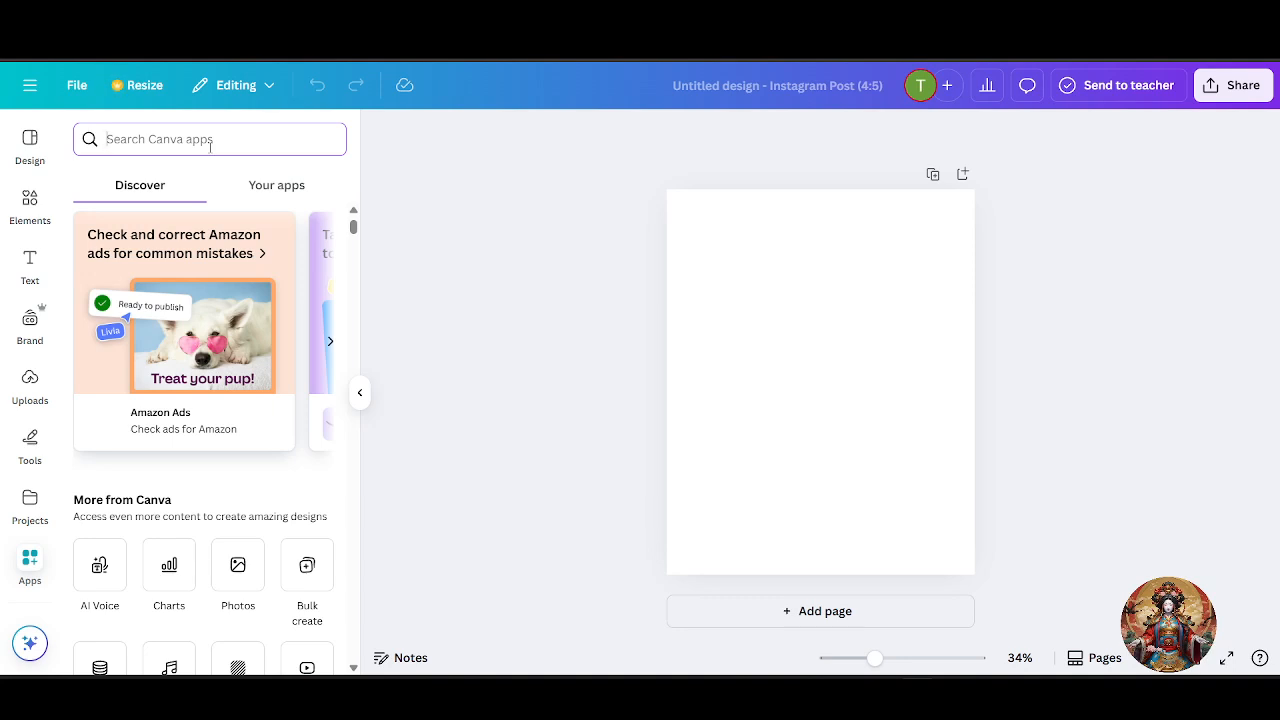
type("Magic")
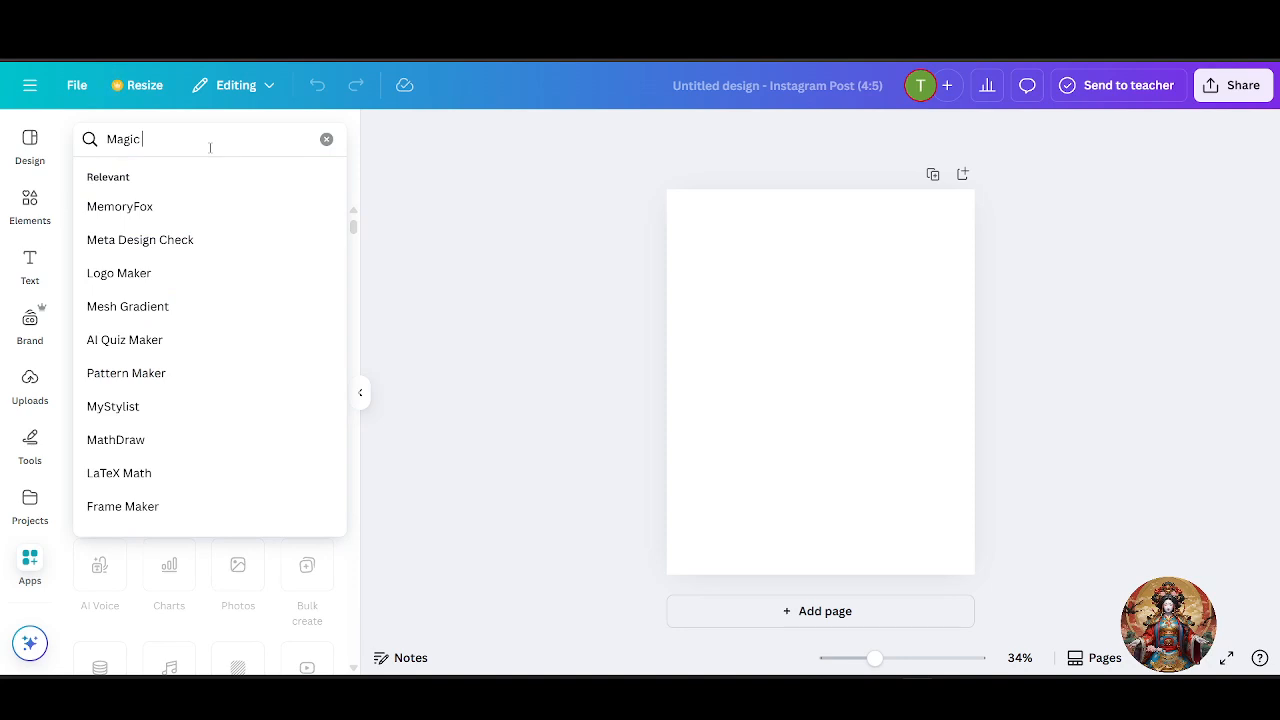
type(" genrat")
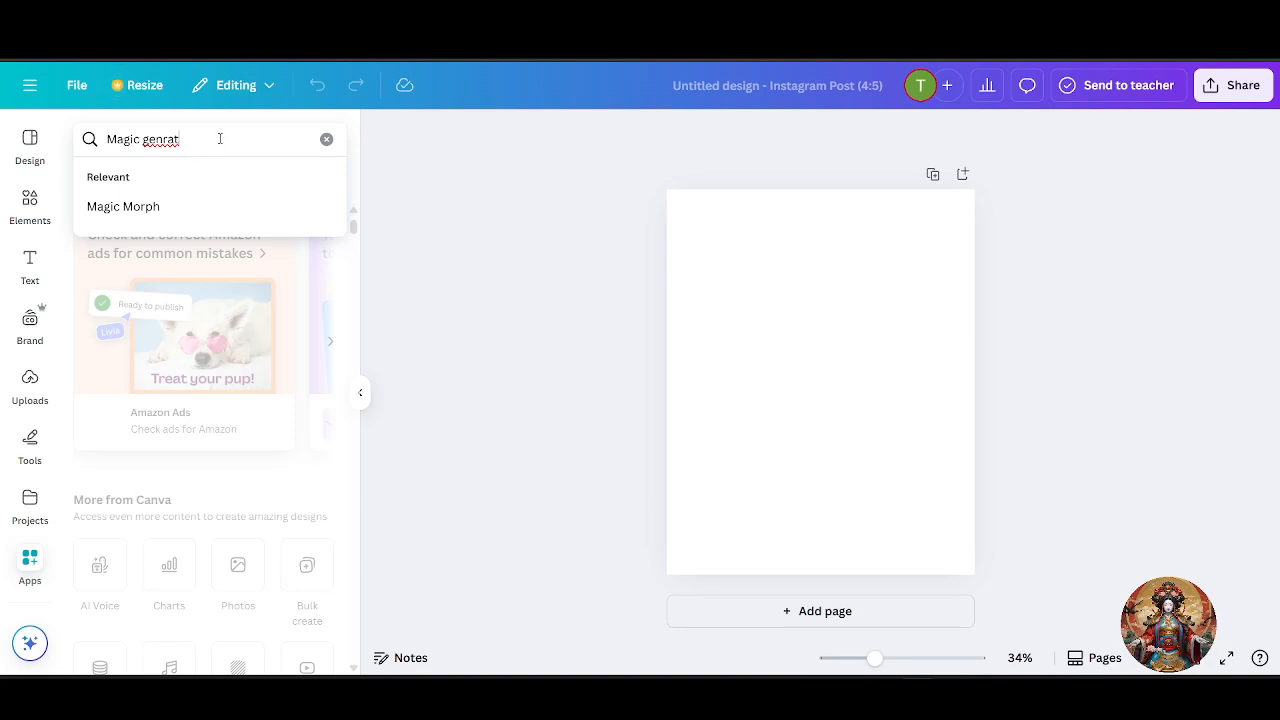
key("BackSpace")
key("BackSpace")
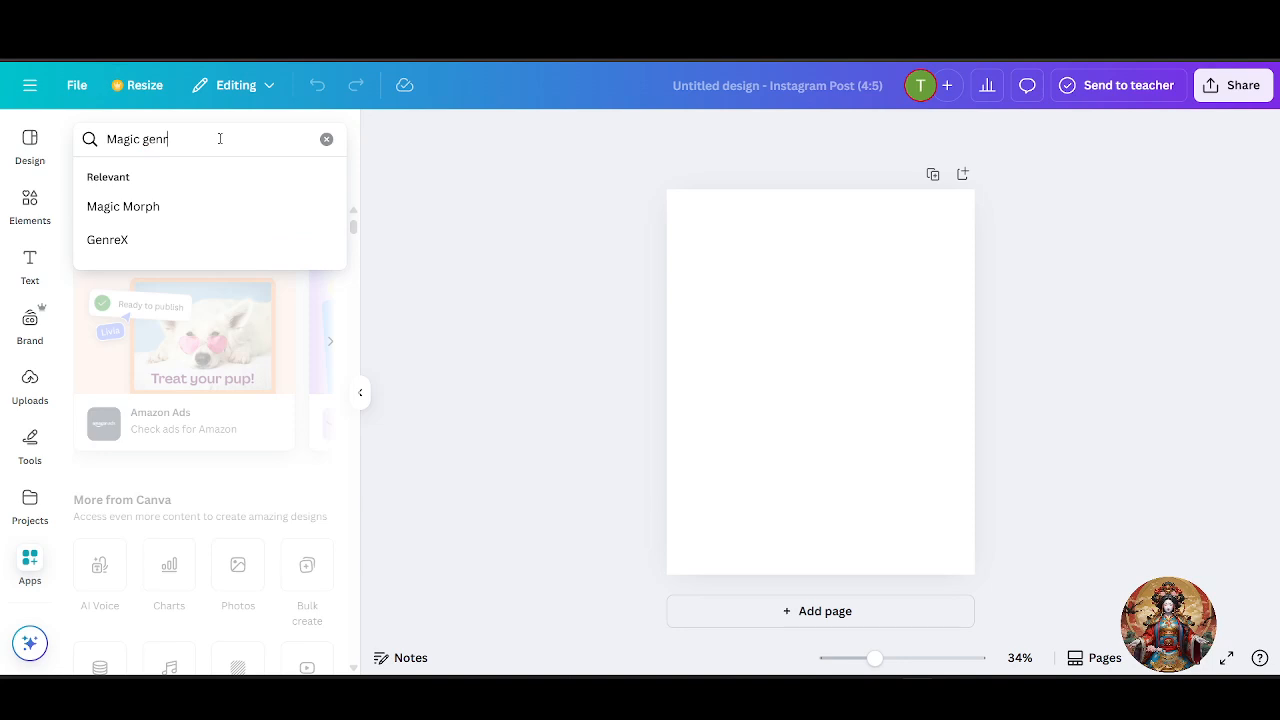
key("BackSpace")
type("erato")
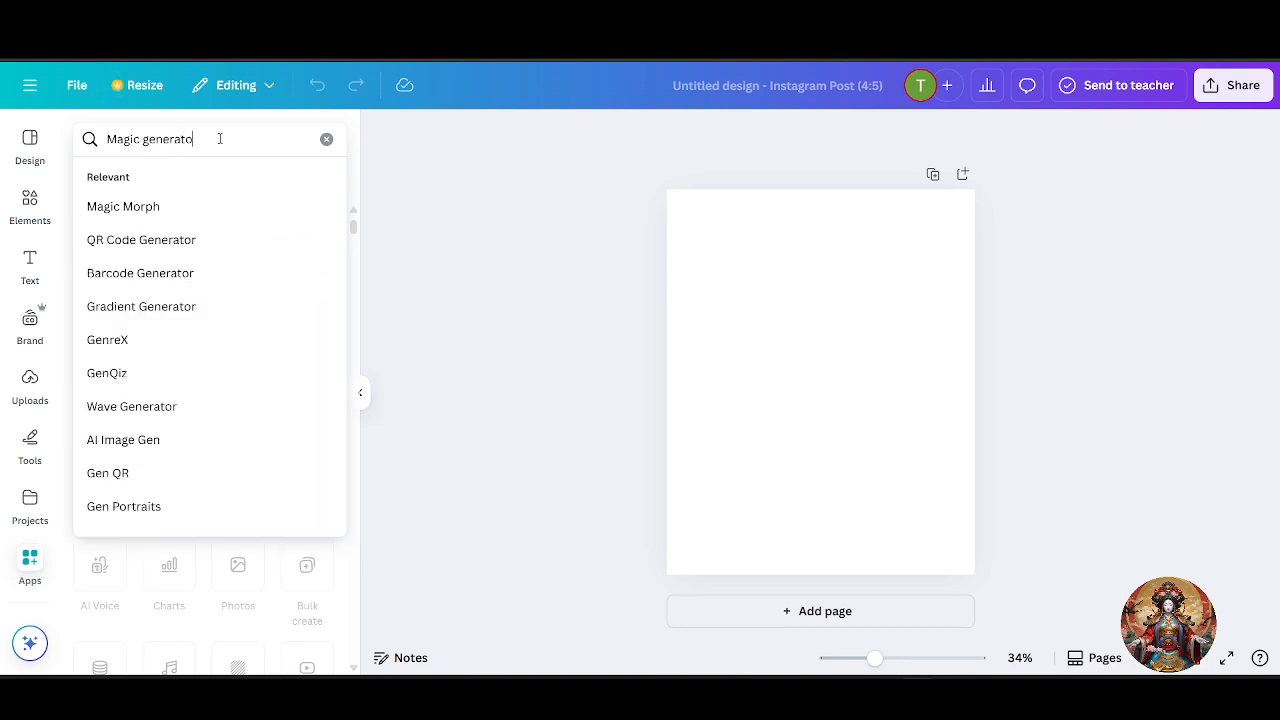
type("r")
key("Return")
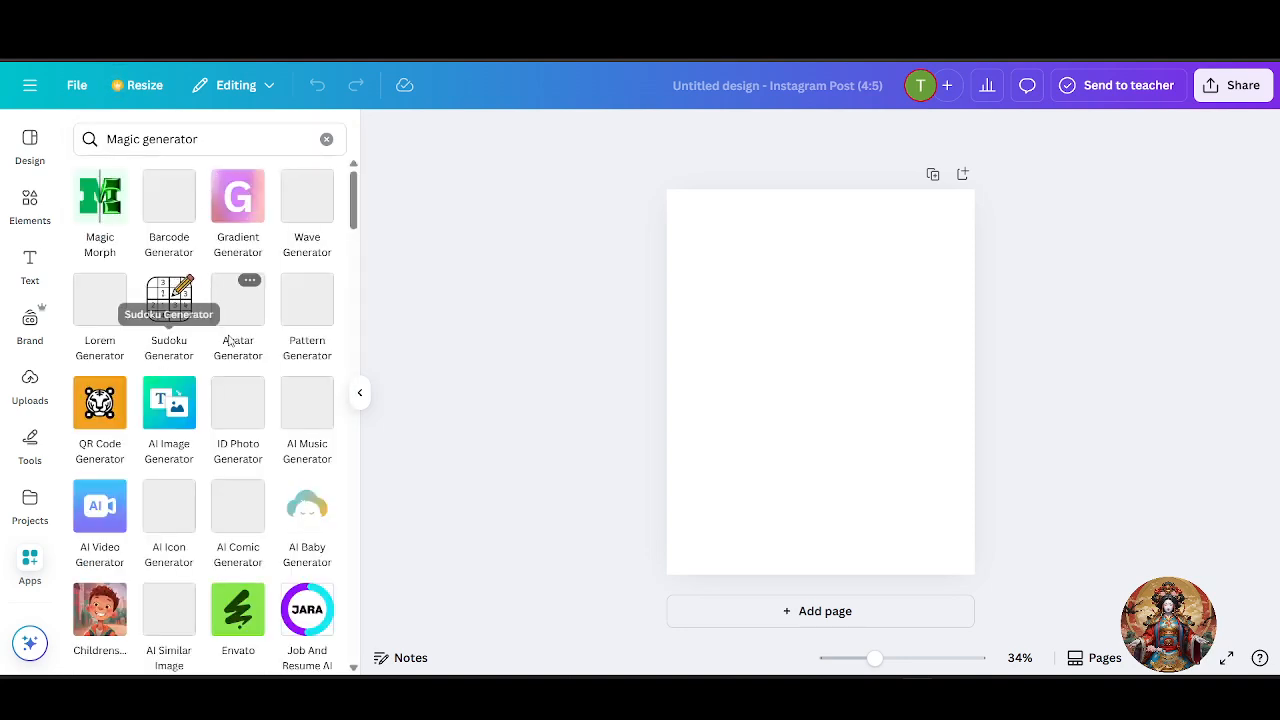
Look through the app list and change the app search to "Magic media".
scroll(29, 491, "down", 1)
scroll(29, 491, "down", 5)
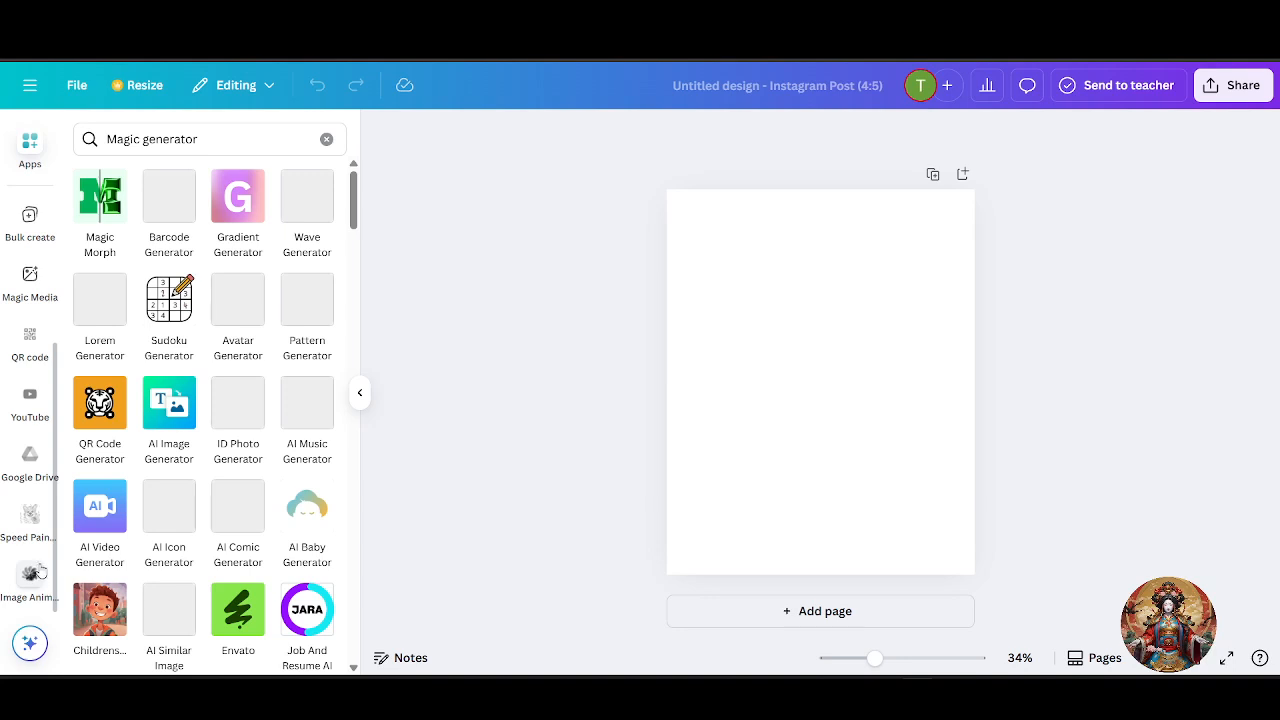
scroll(40, 565, "up", 2)
scroll(40, 565, "up", 2)
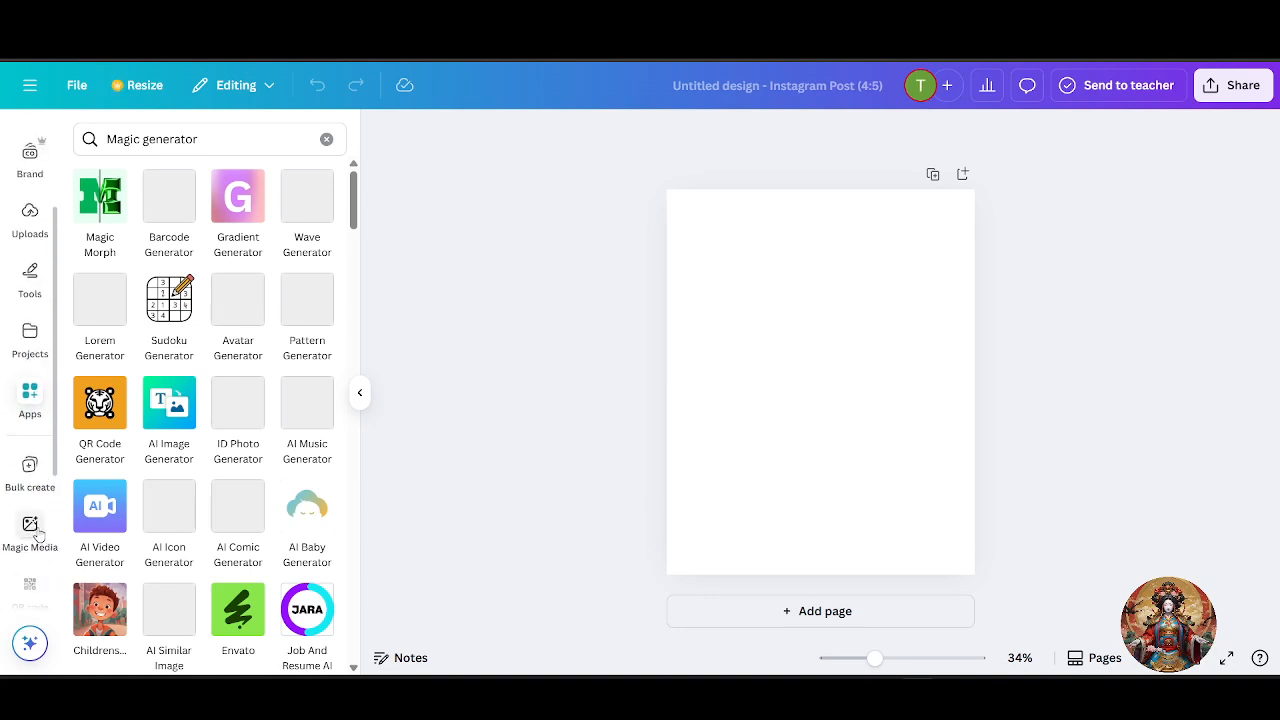
double_click(164, 143)
type("media")
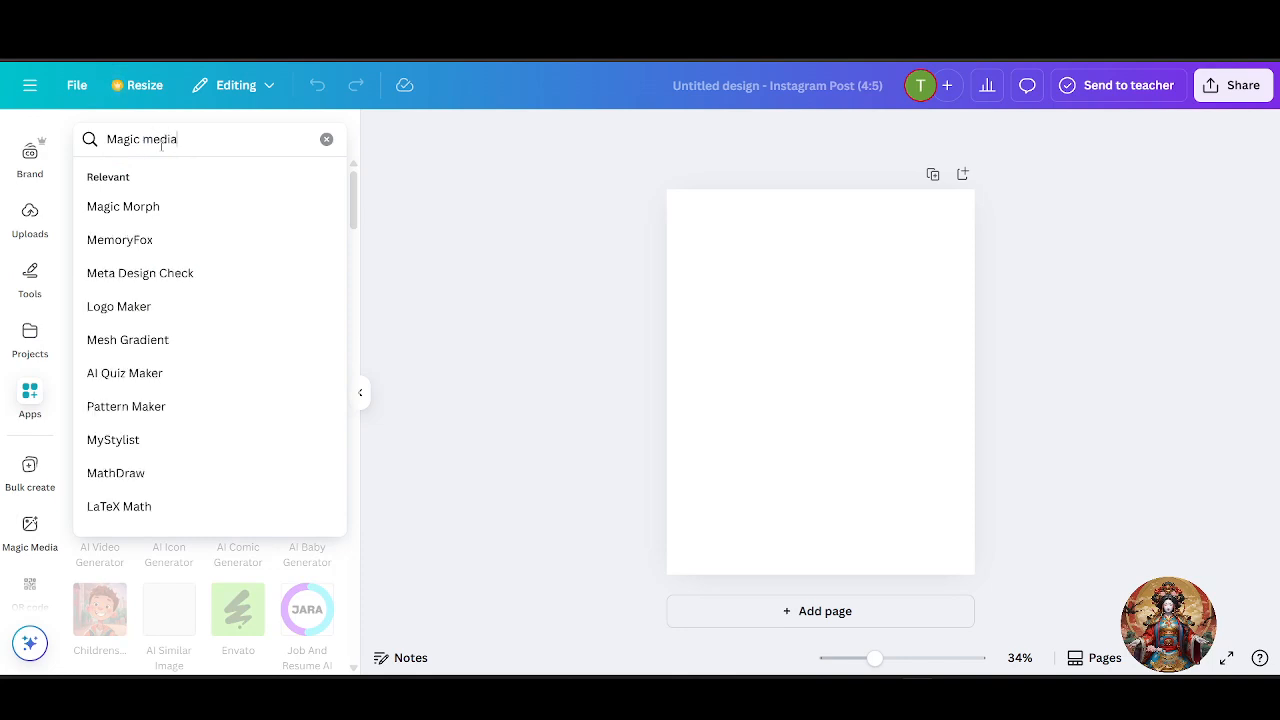
key("Return")
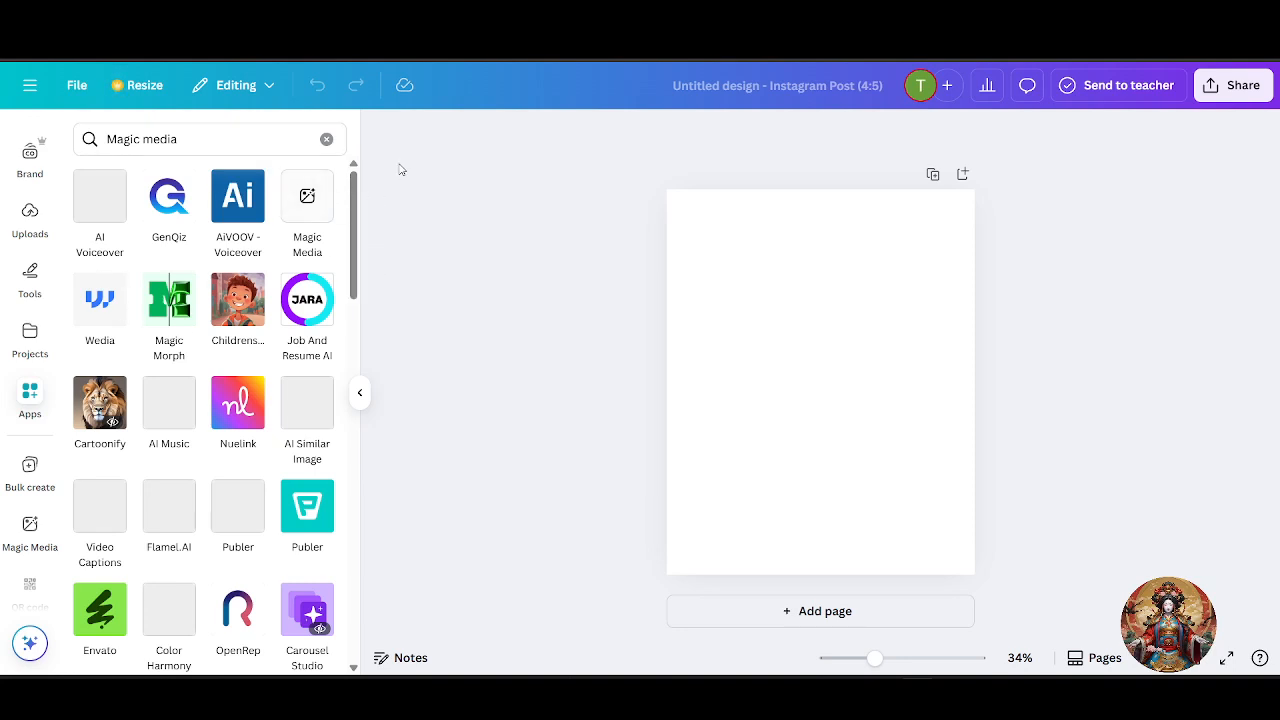
Open the Magic Media app and check its Graphics and Videos generation options.
scroll(32, 460, "down", 3)
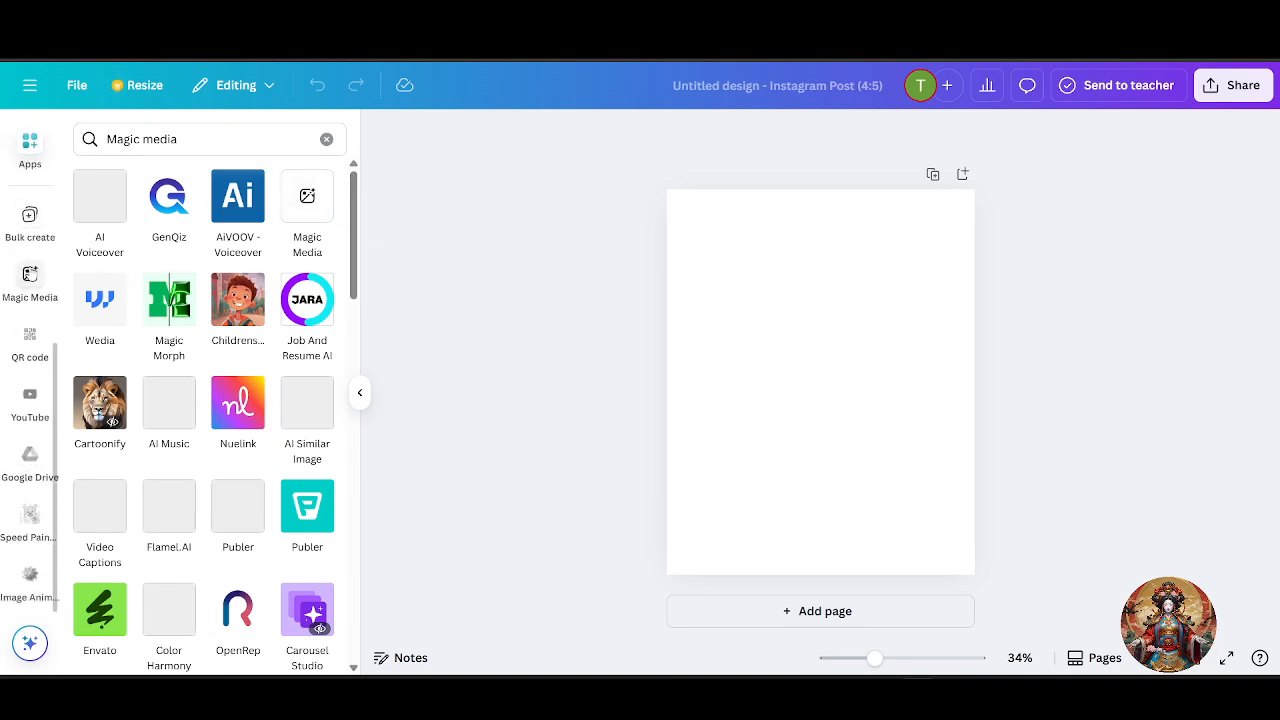
left_click(30, 278)
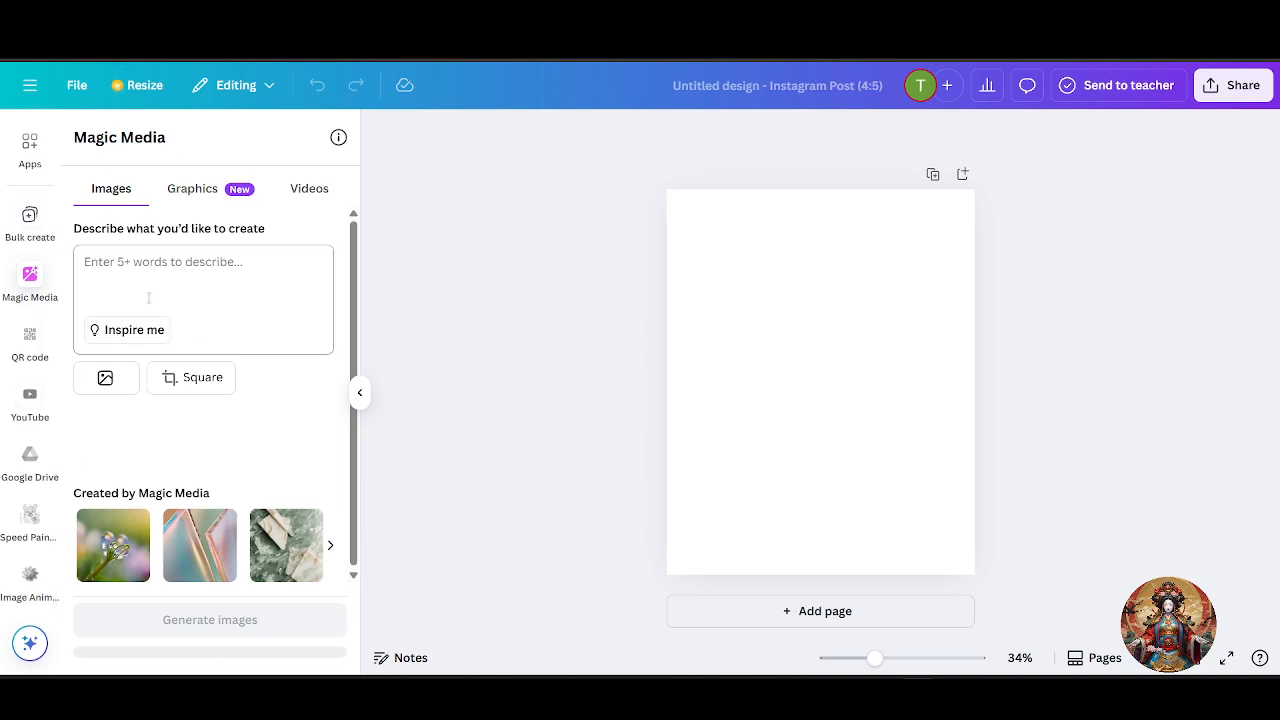
left_click(313, 195)
left_click(188, 196)
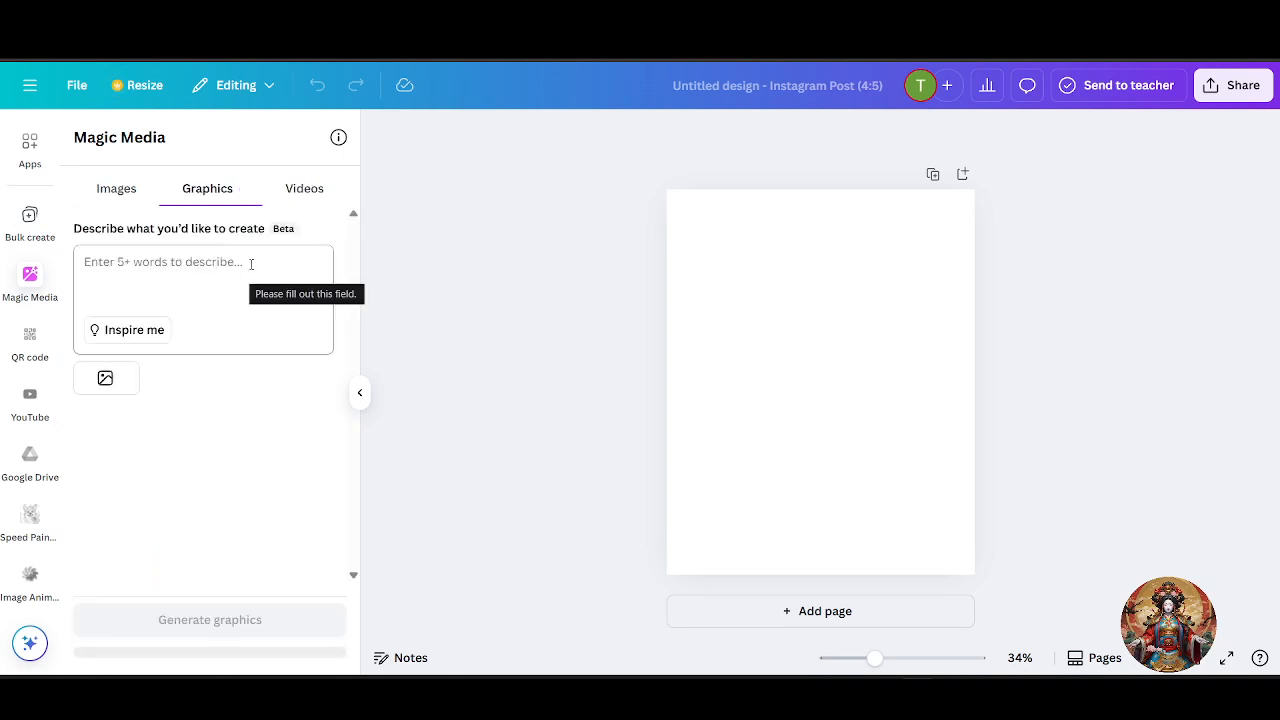
left_click(304, 199)
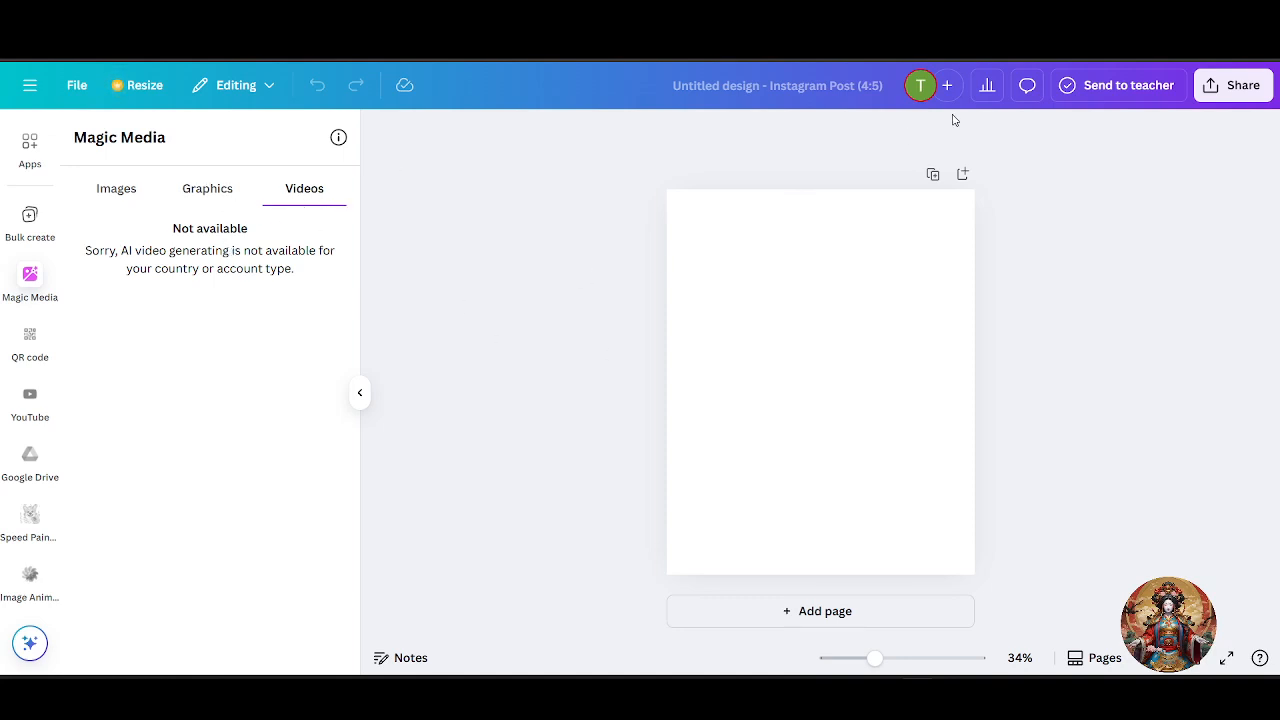
Look at the Browsec VPN's virtual locations, turn the VPN off, and reload the Instagram Post design.
left_click(1094, 59)
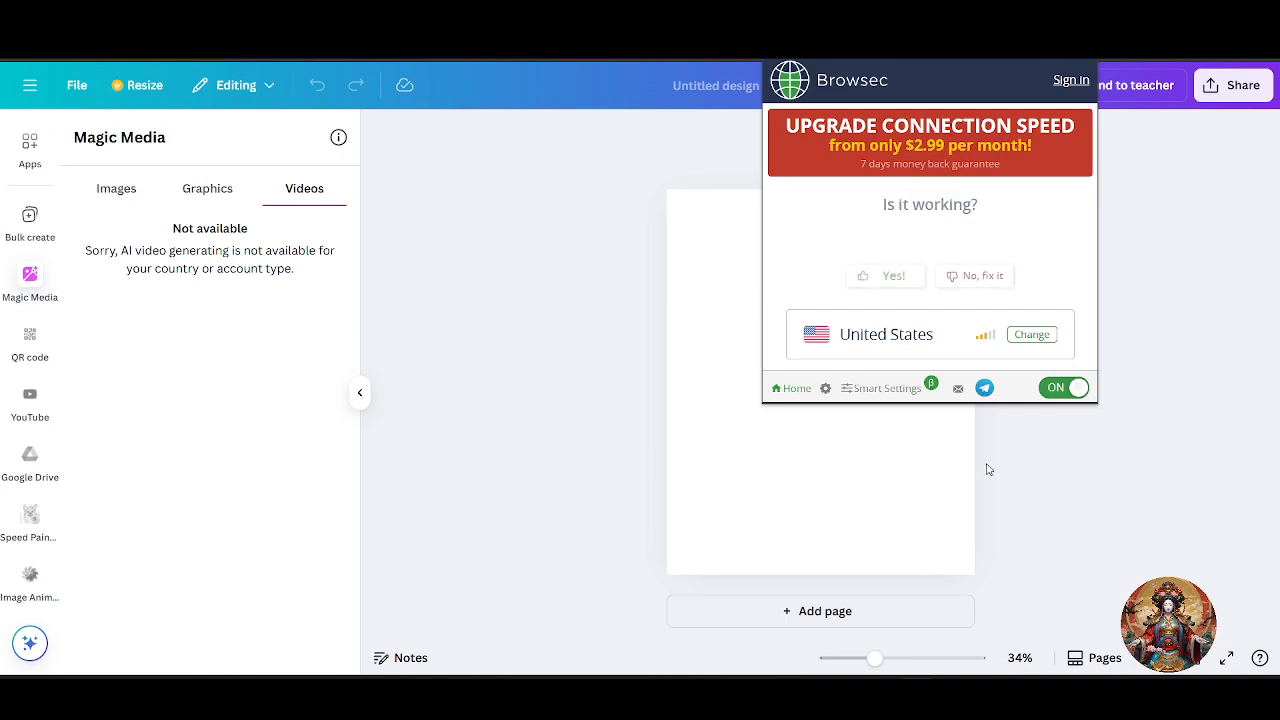
left_click(1074, 390)
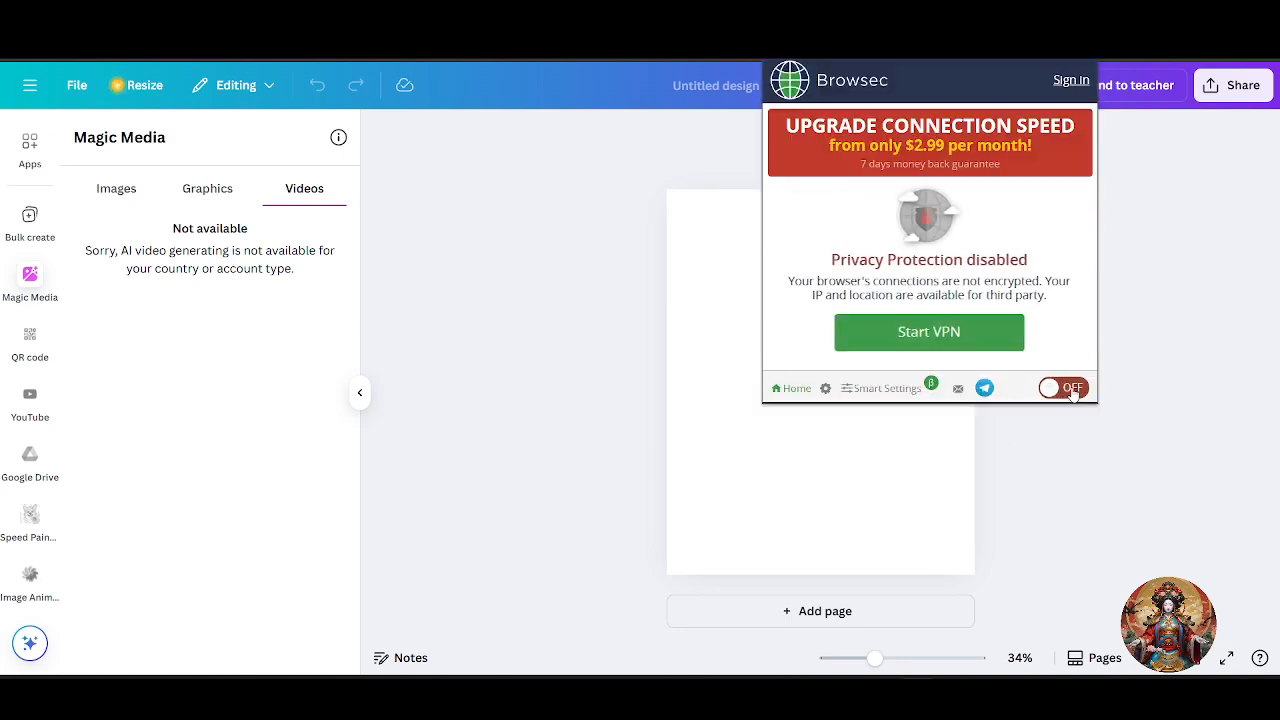
left_click(951, 348)
left_click(1008, 341)
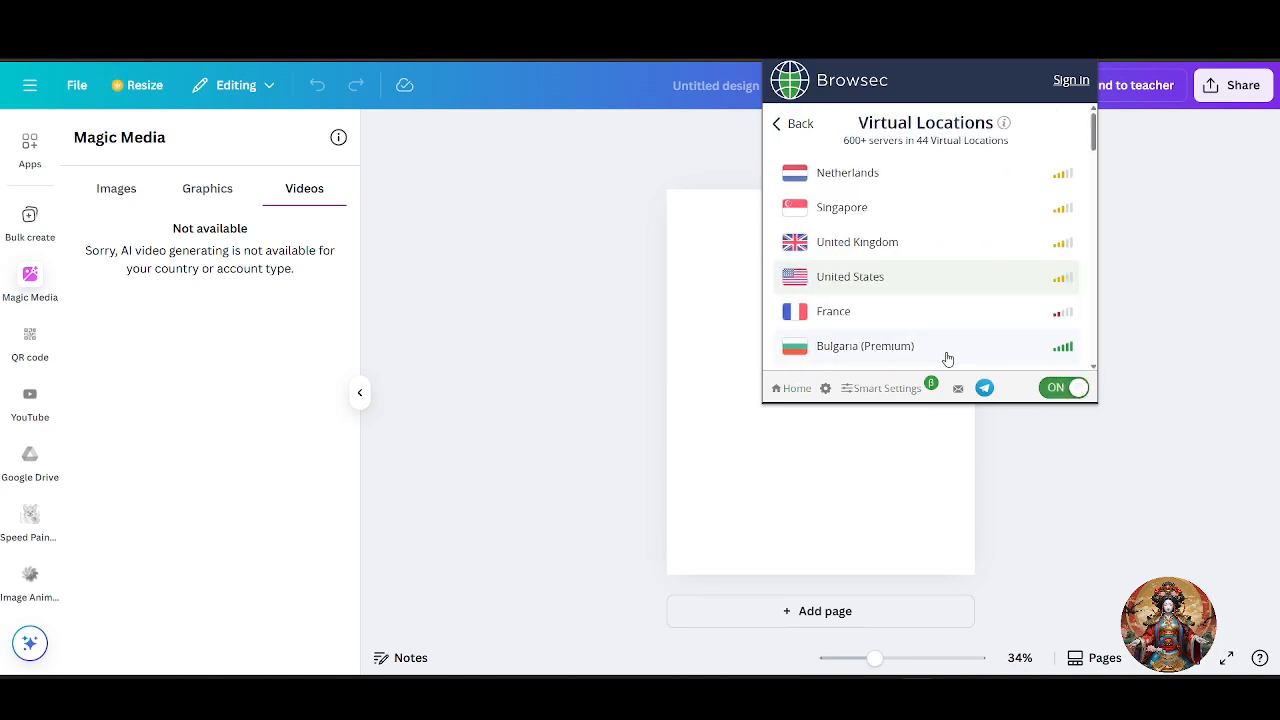
left_click(1056, 391)
left_click(1068, 411)
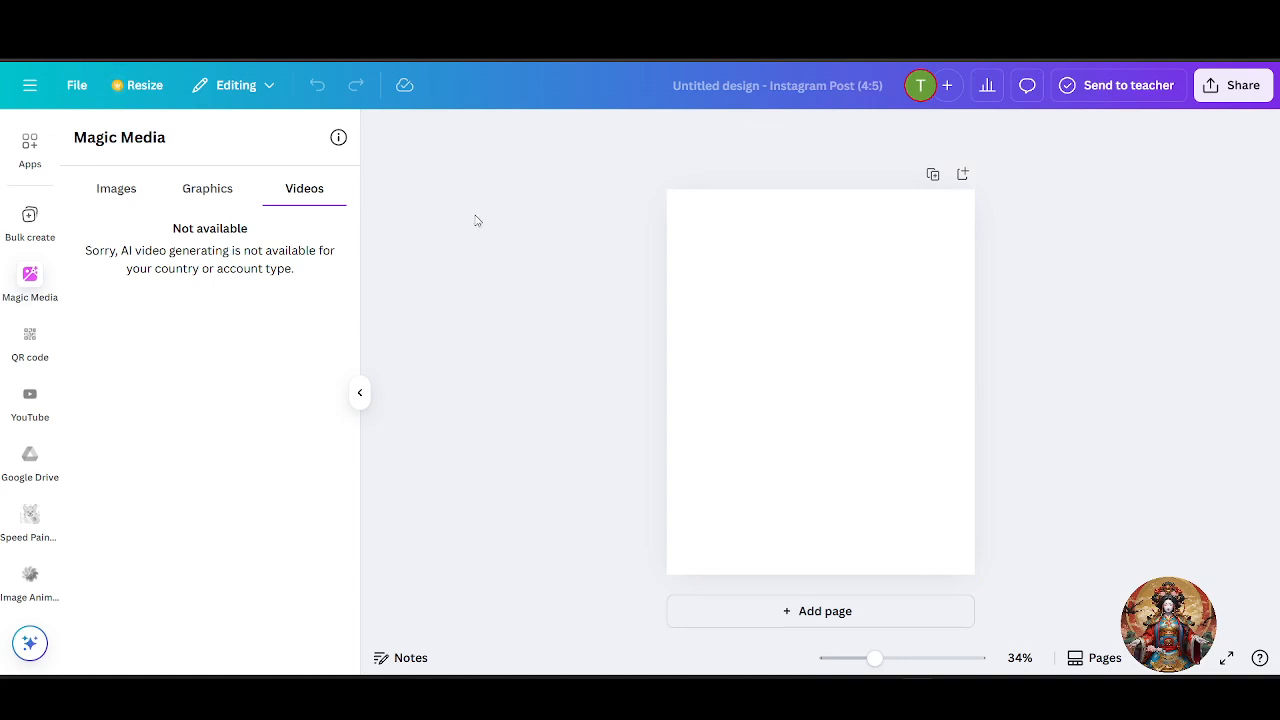
key("F5")
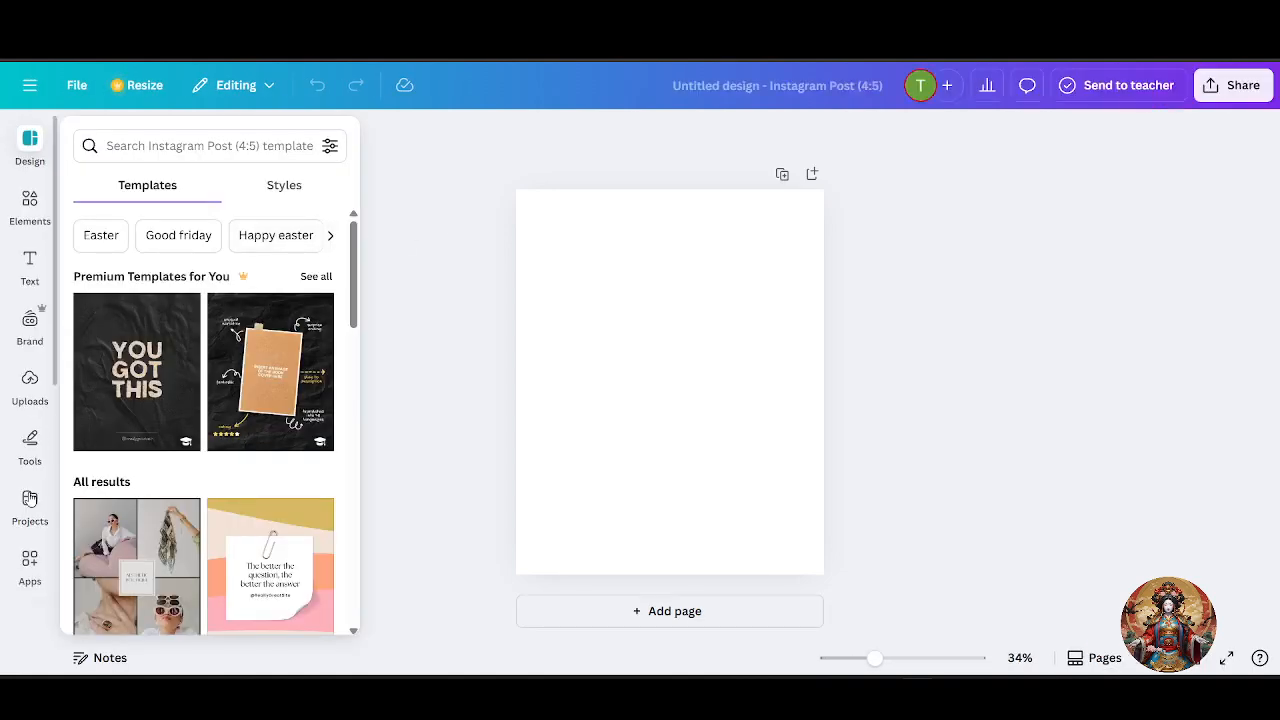
Reopen the Magic Media app and check its video and image generation options.
left_click(28, 574)
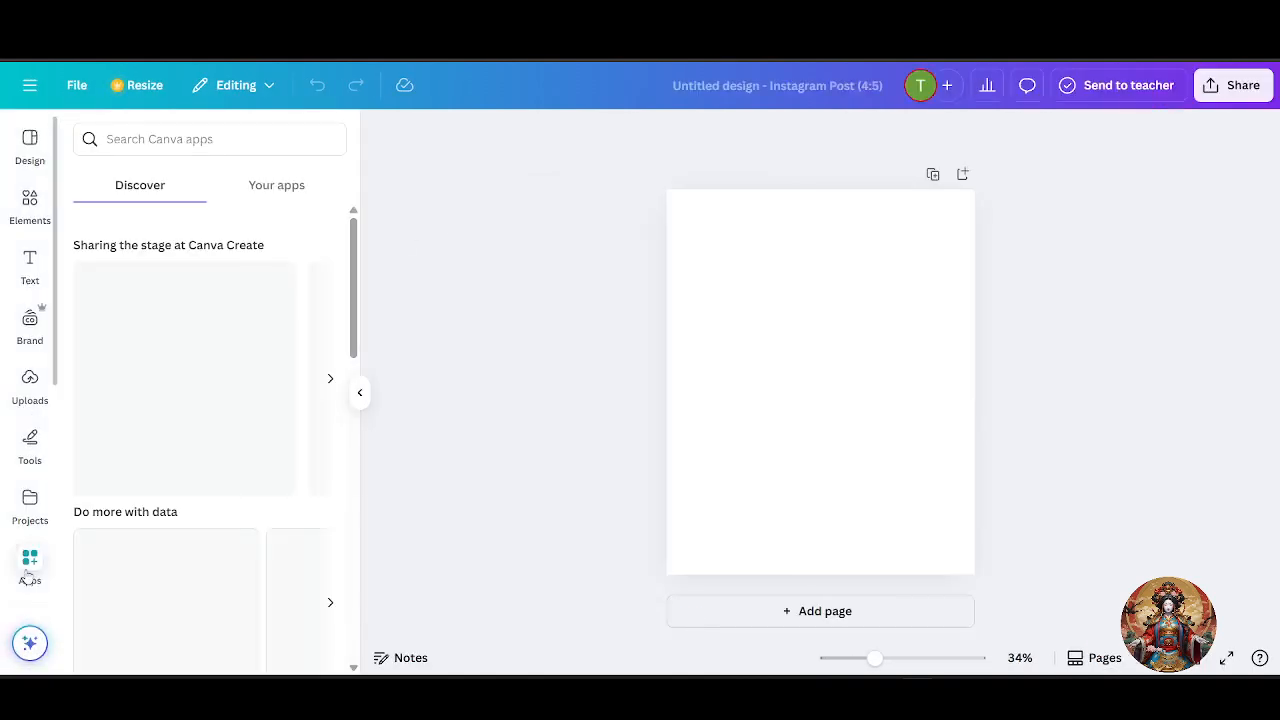
scroll(36, 546, "down", 3)
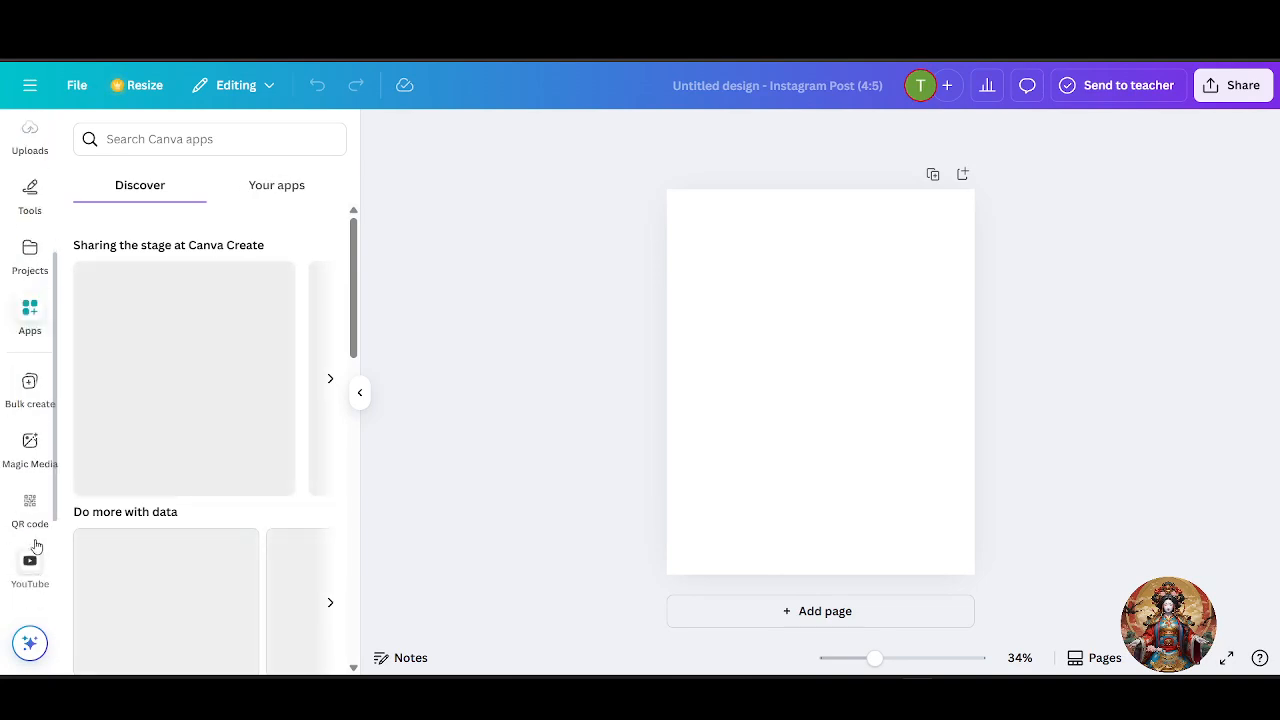
left_click(31, 448)
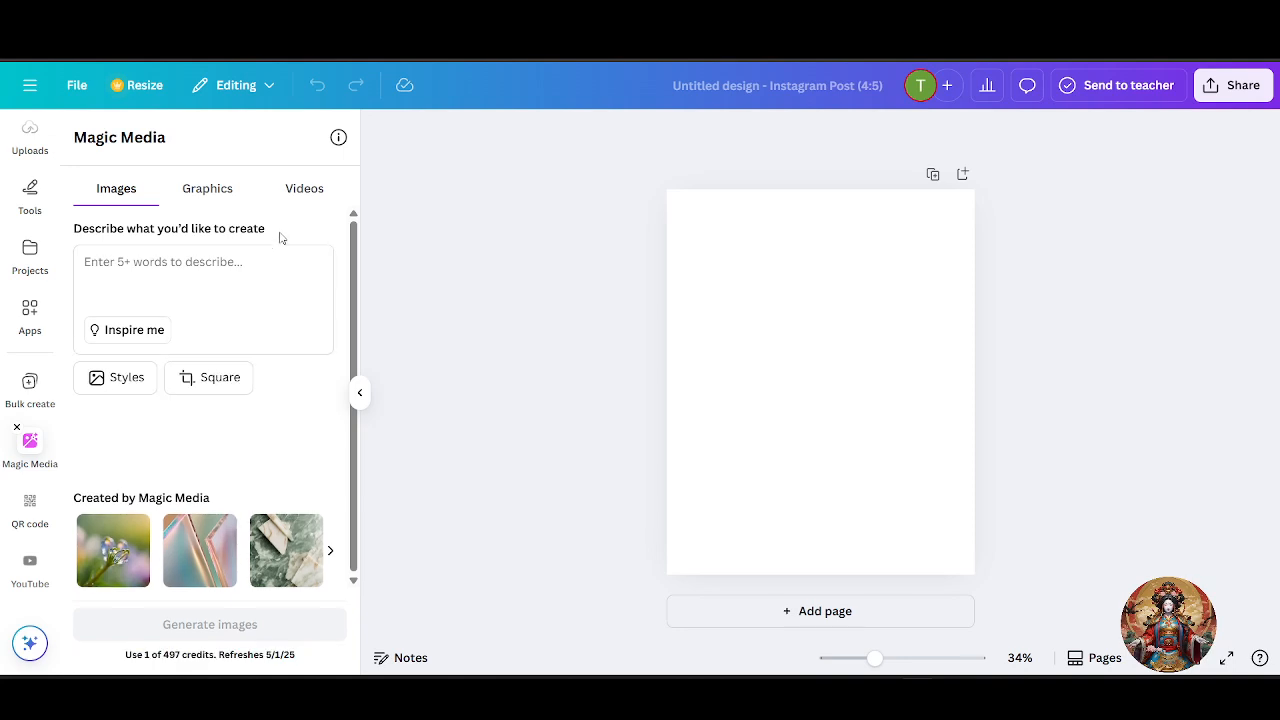
left_click(304, 191)
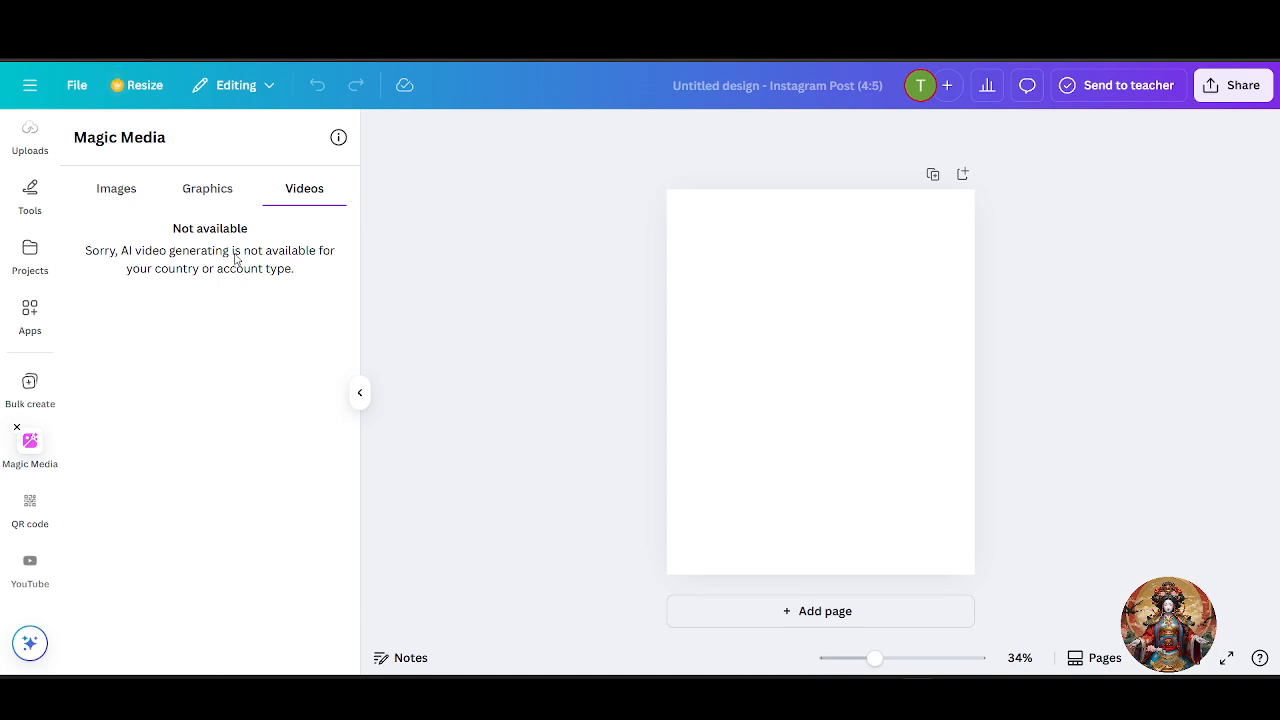
left_click(98, 195)
left_click(127, 292)
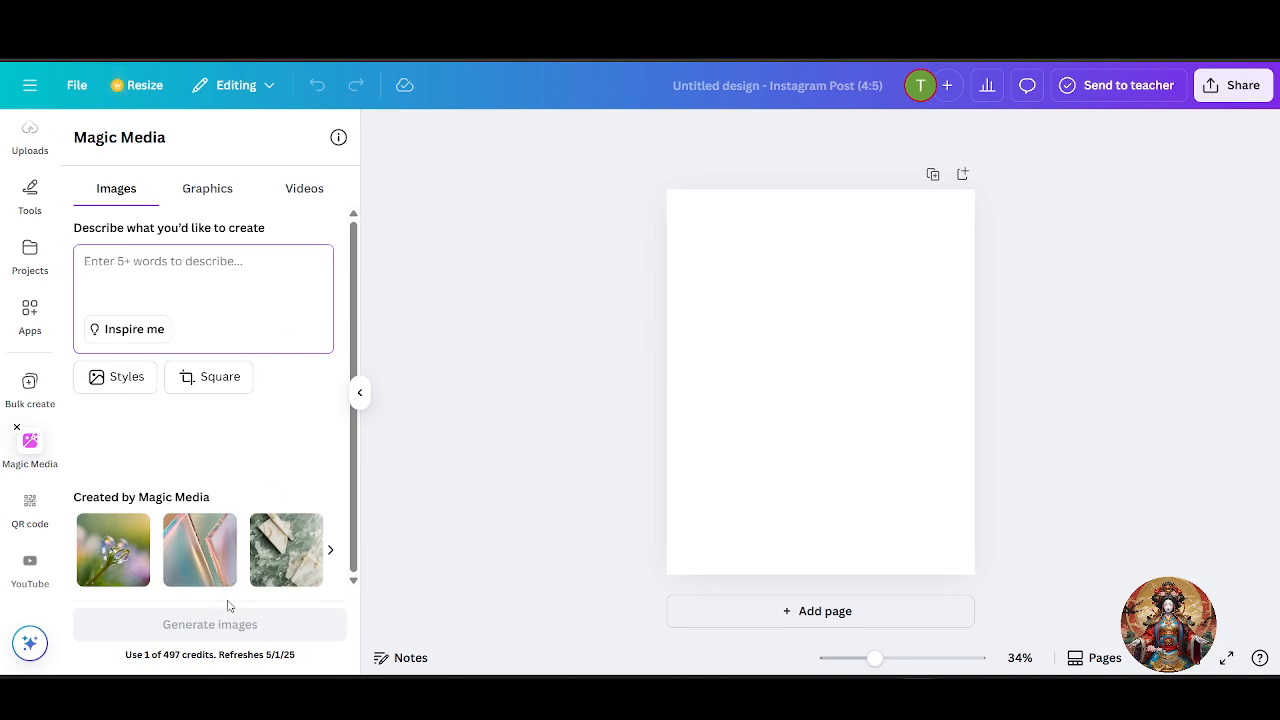
left_click(258, 453)
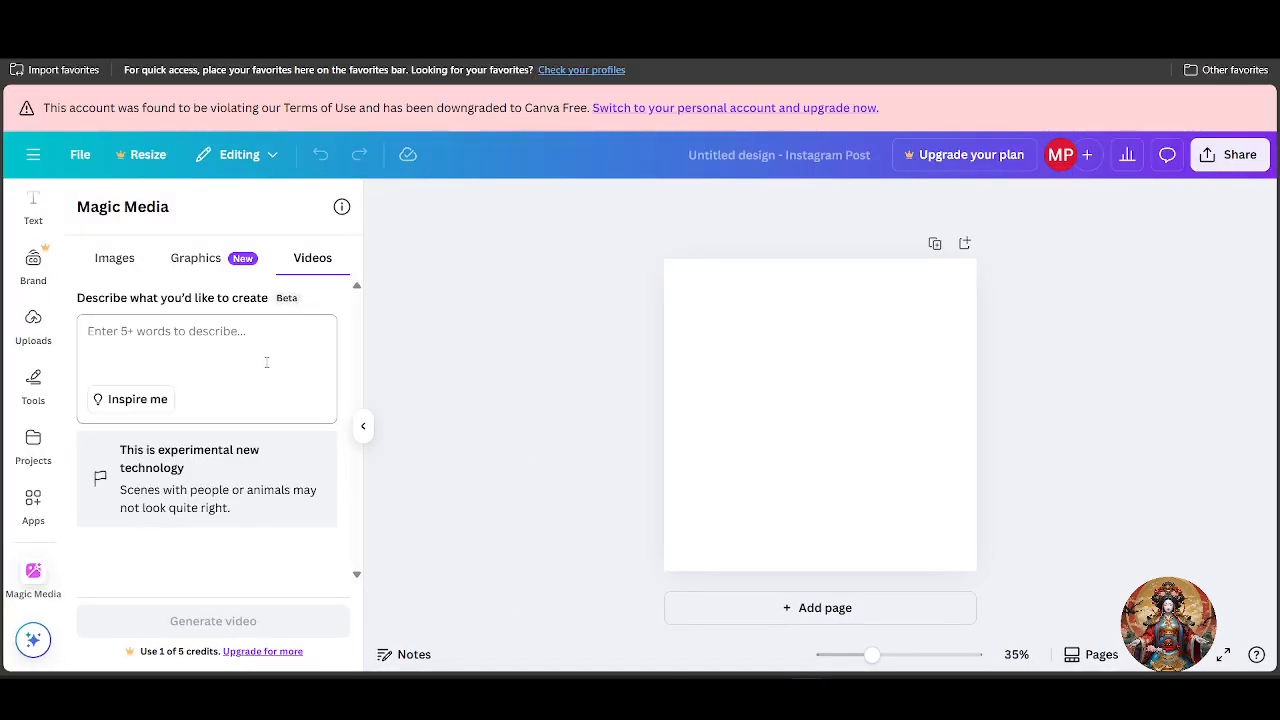
Generate a Magic Media video from the suggested prompt "A drone shot panning over the ocean at sunset, golden natural light".
left_click(270, 355)
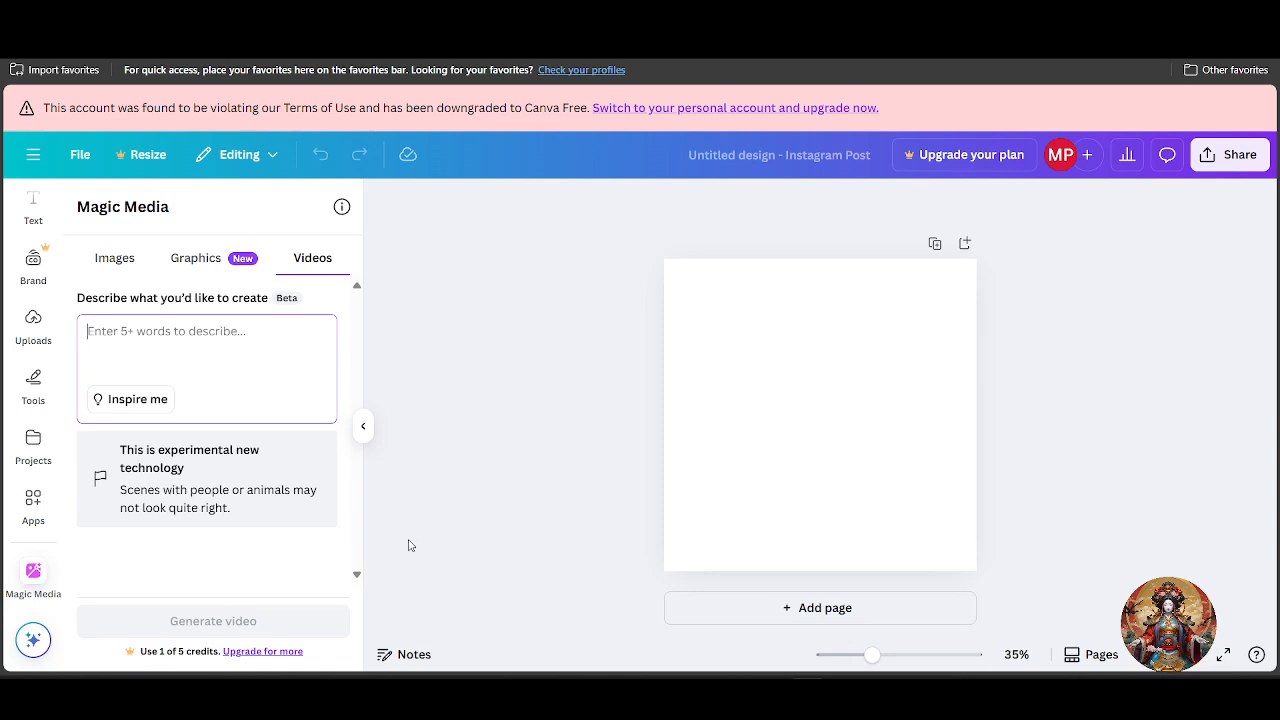
type("z")
key("BackSpace")
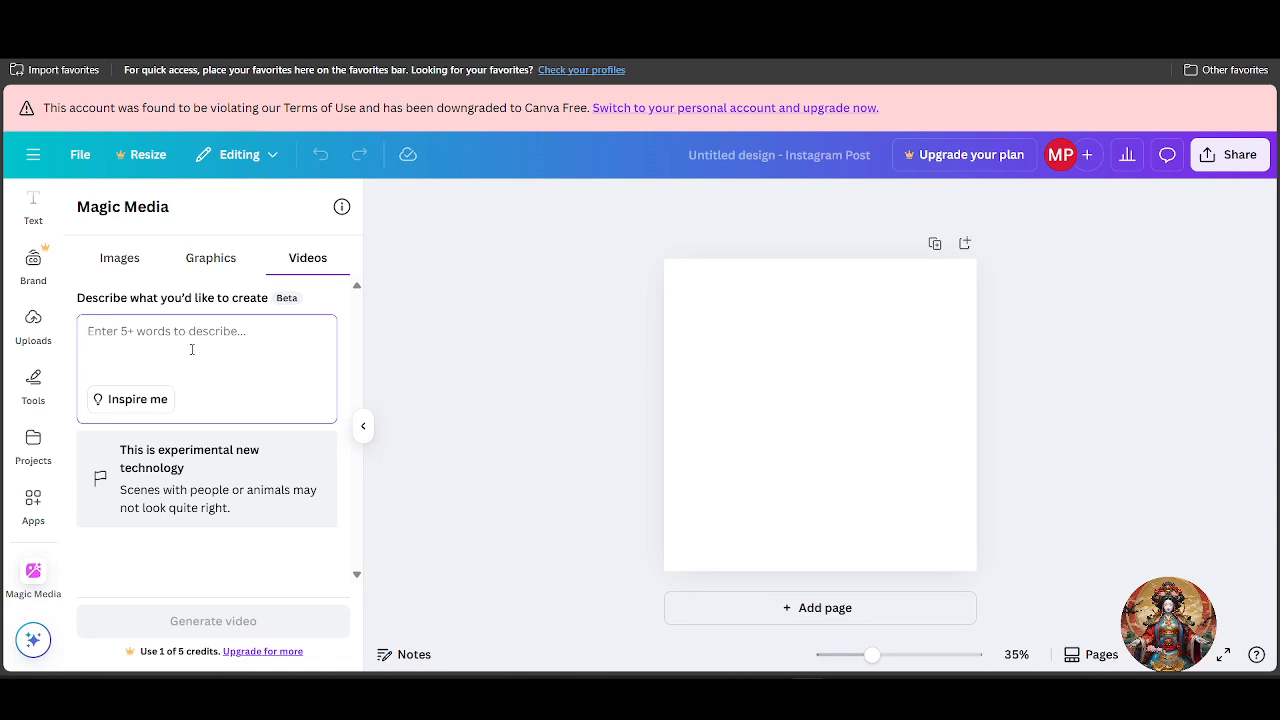
left_click(158, 402)
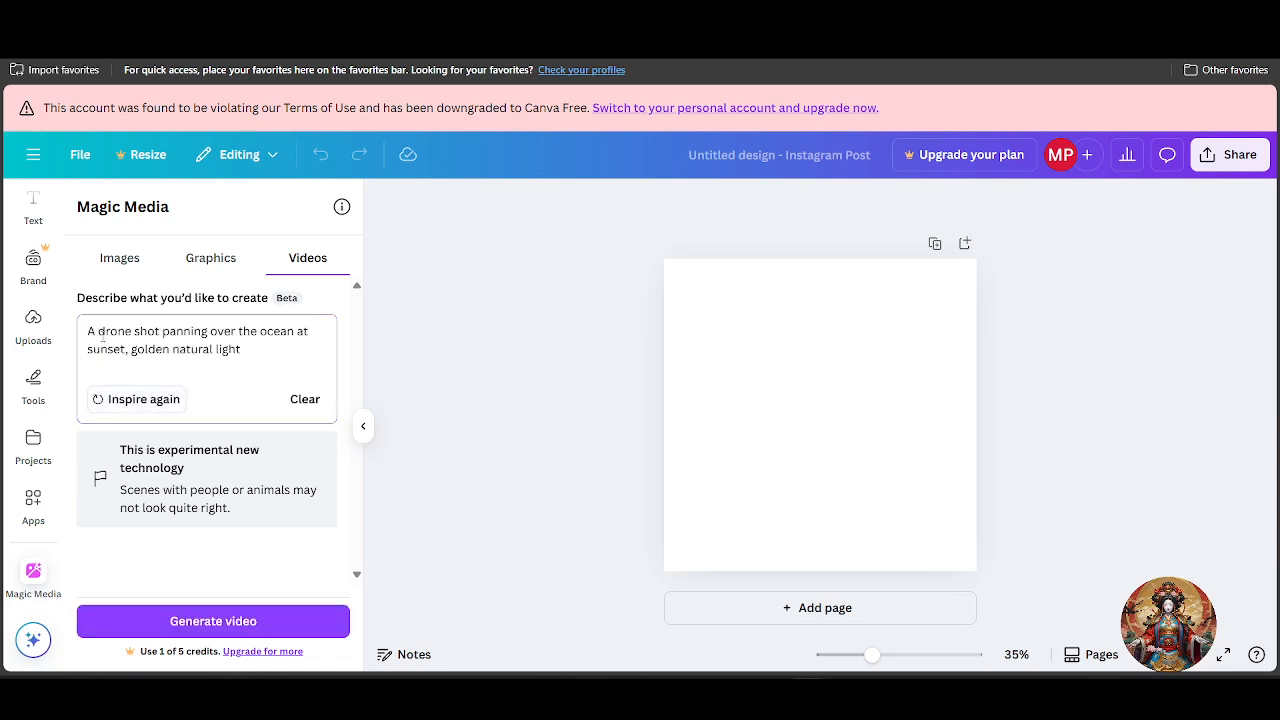
left_click_drag(100, 336, 234, 349)
left_click(222, 398)
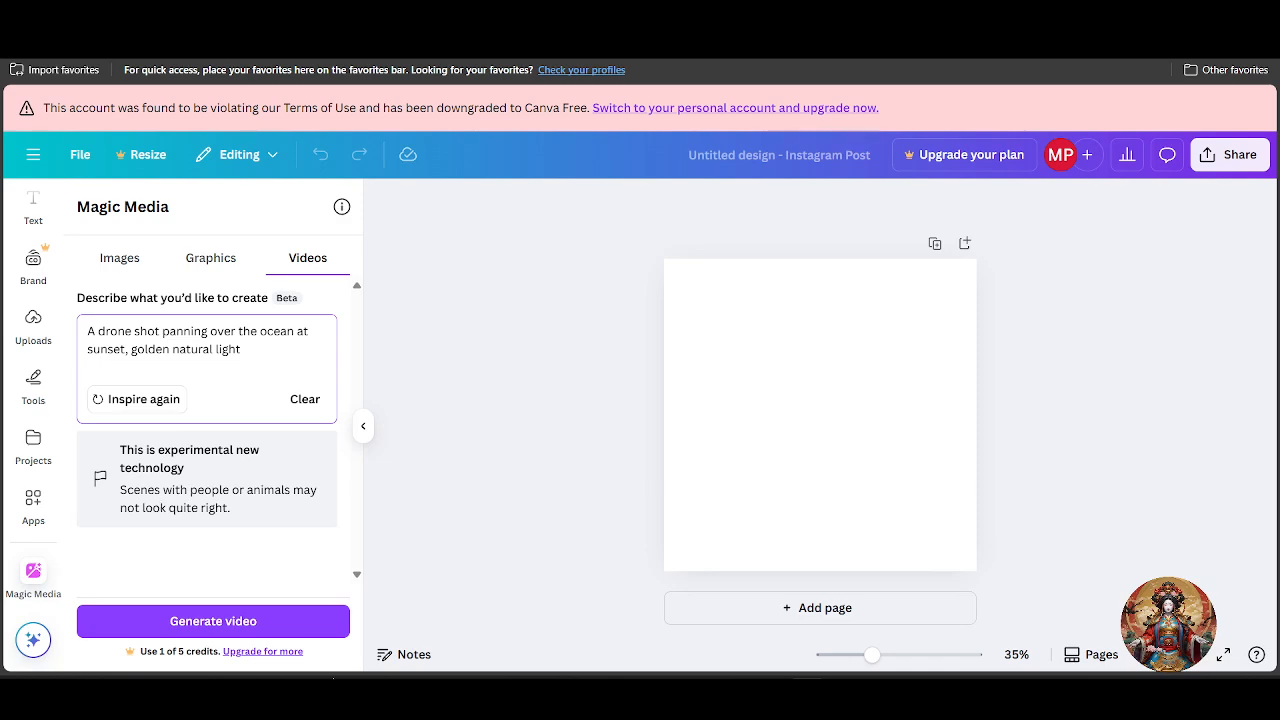
left_click(252, 632)
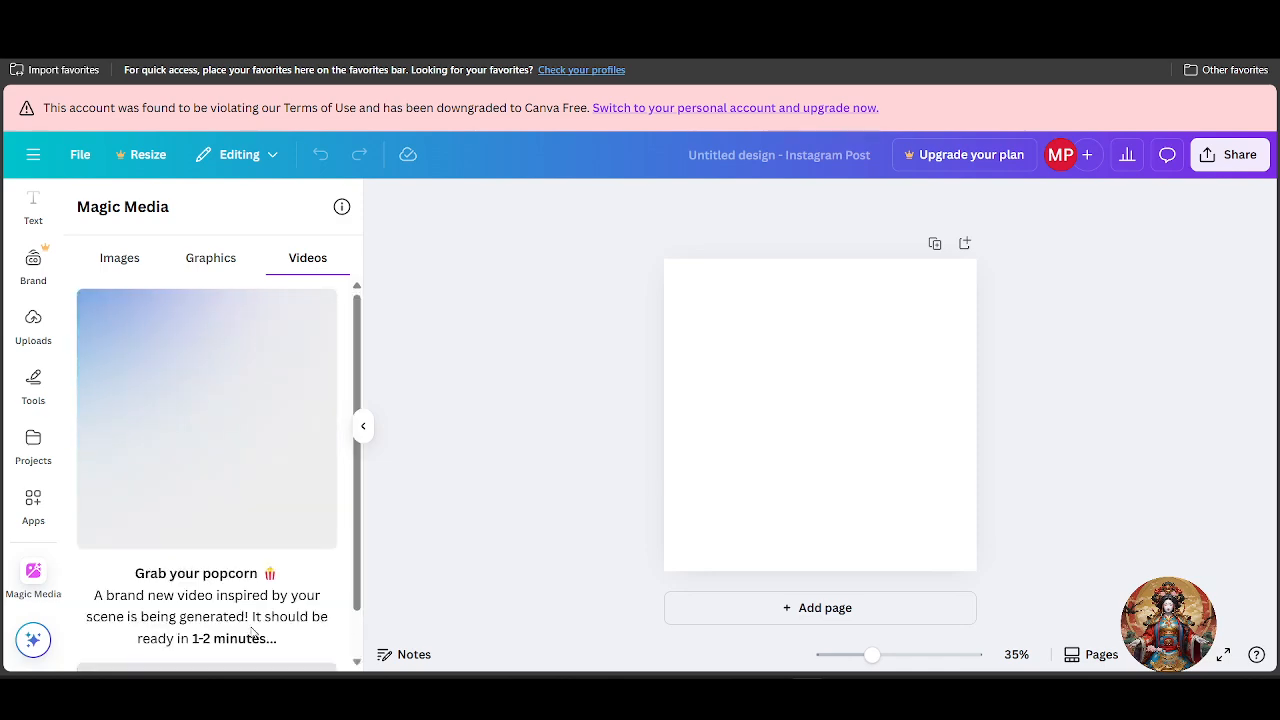
scroll(252, 632, "down", 1)
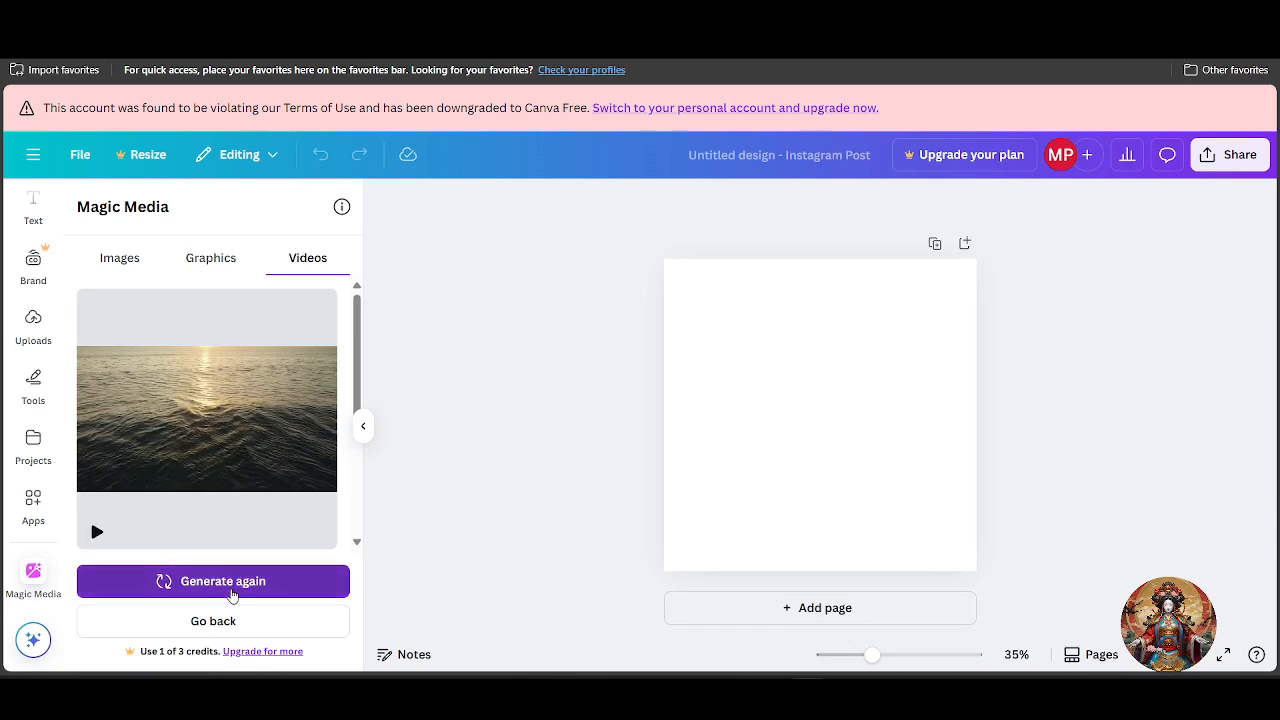
Place the generated ocean video on the page and enlarge it to slightly more than the page width.
left_click_drag(166, 391, 870, 397)
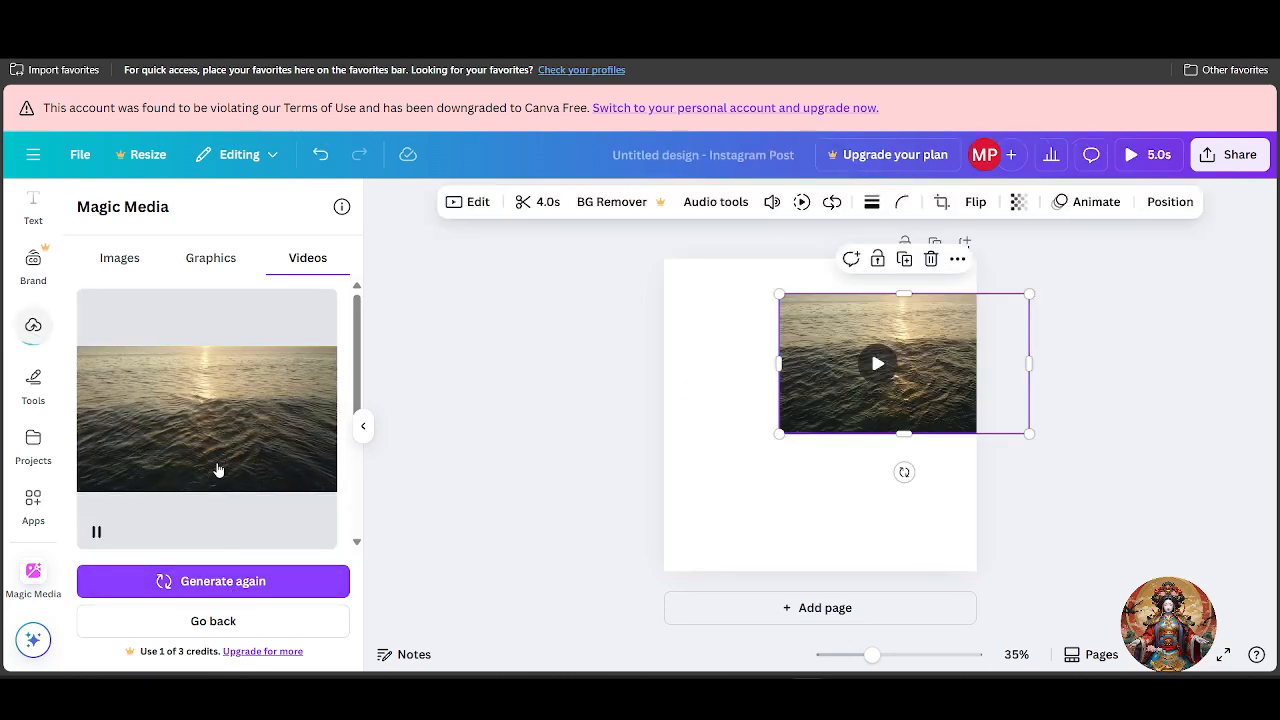
scroll(215, 478, "down", 3)
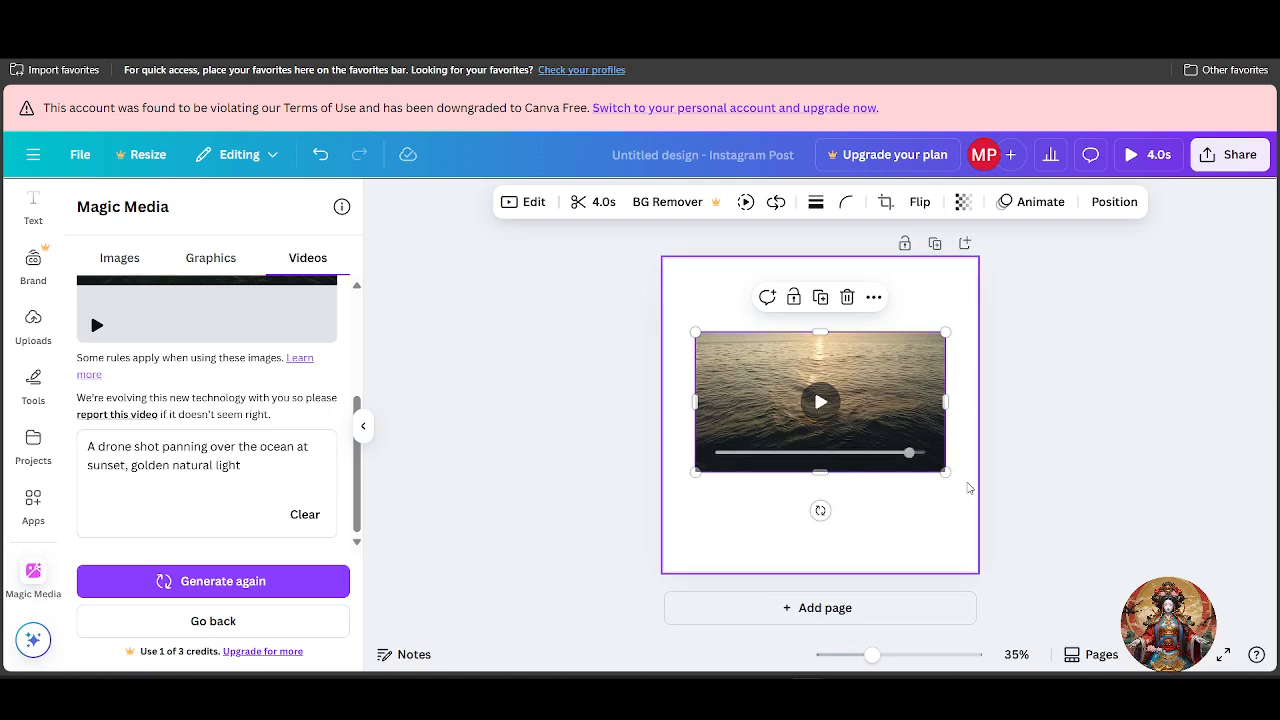
left_click_drag(940, 476, 875, 490)
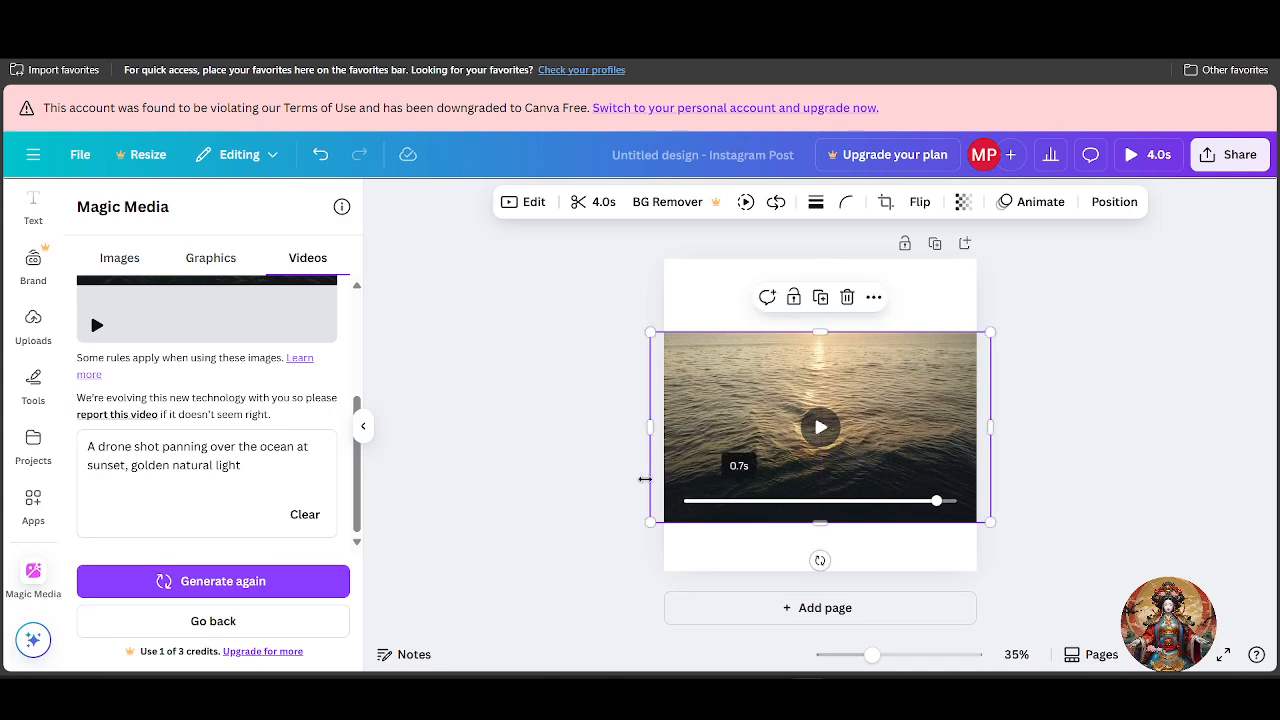
triple_click(98, 487)
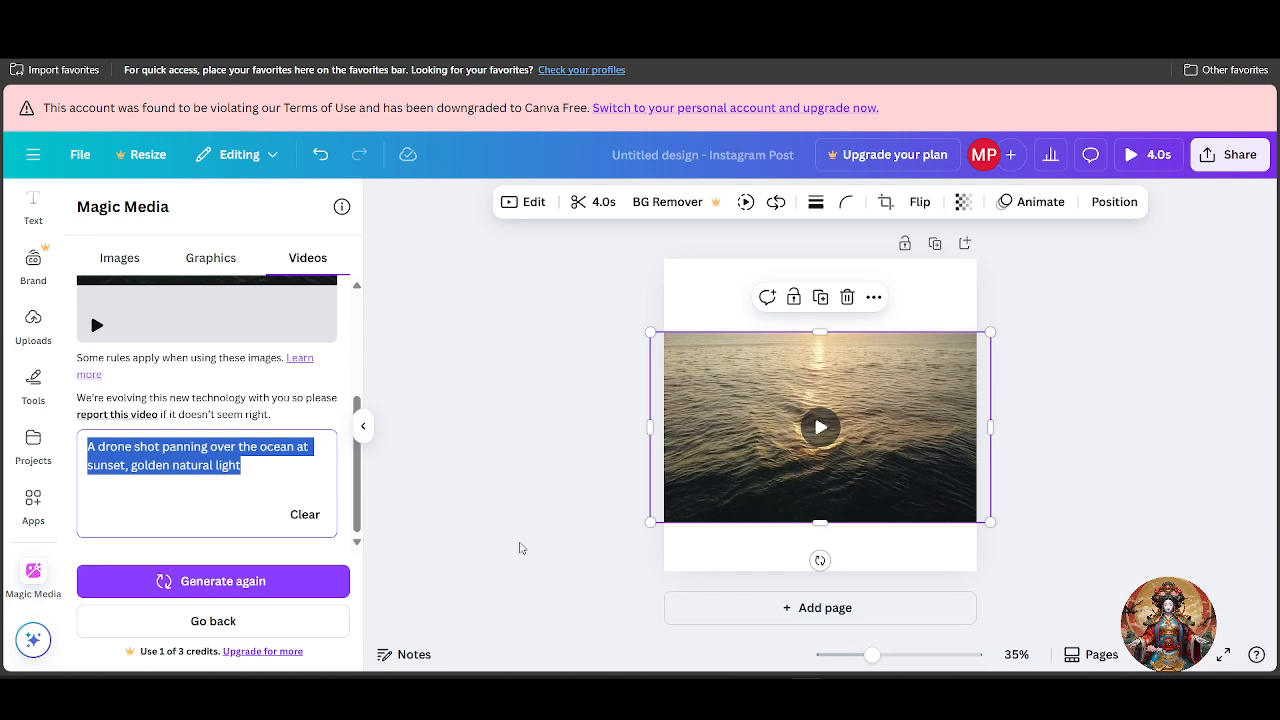
Search the Canva apps for "text video".
left_click(33, 503)
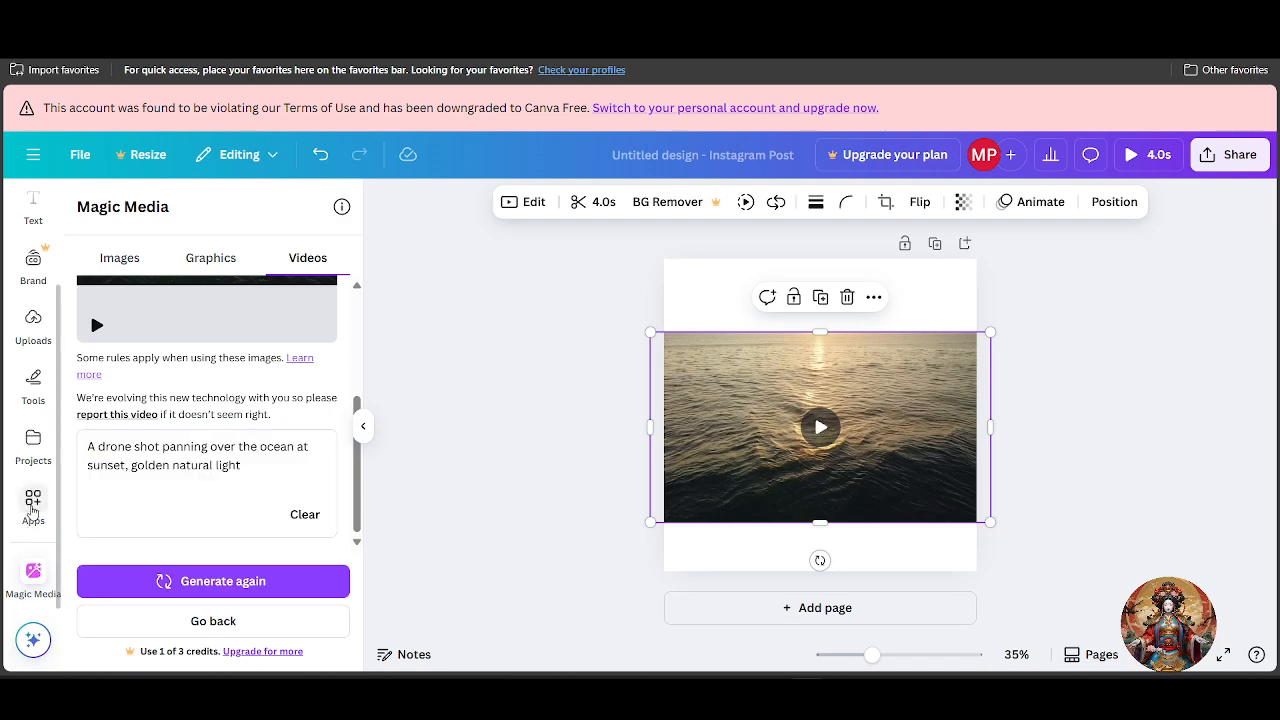
left_click(183, 208)
key("BackSpace")
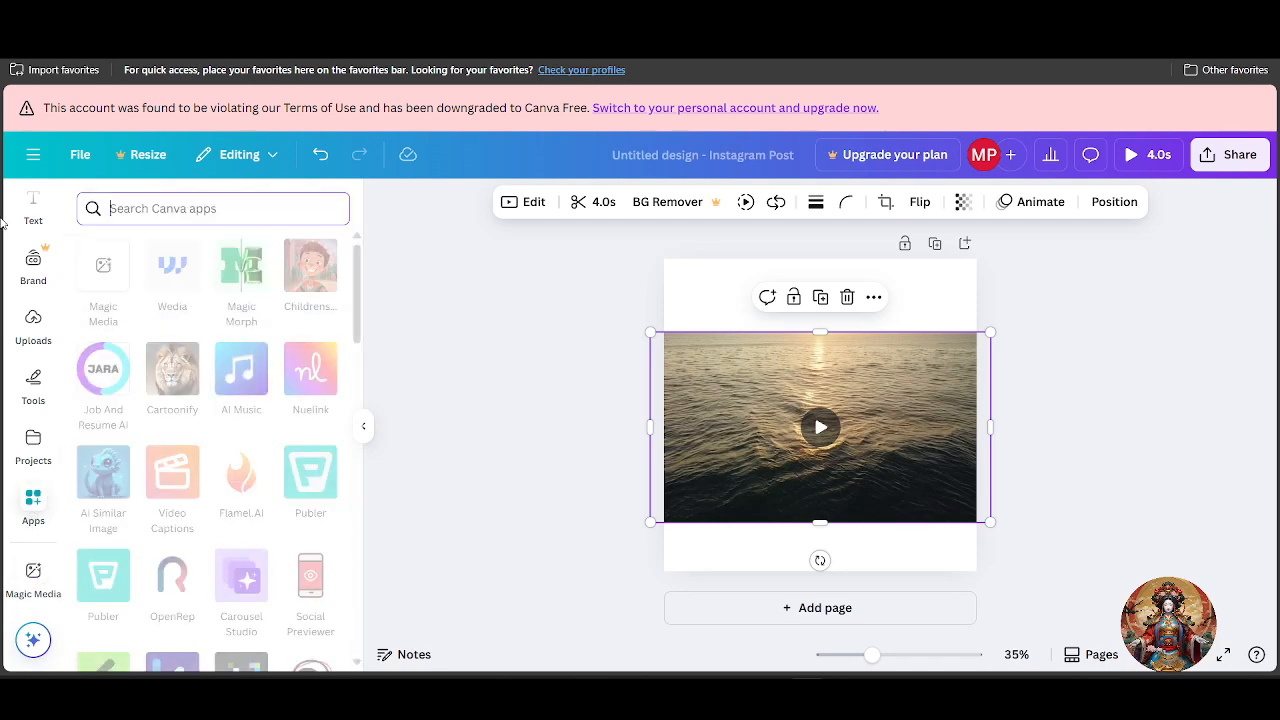
type("text")
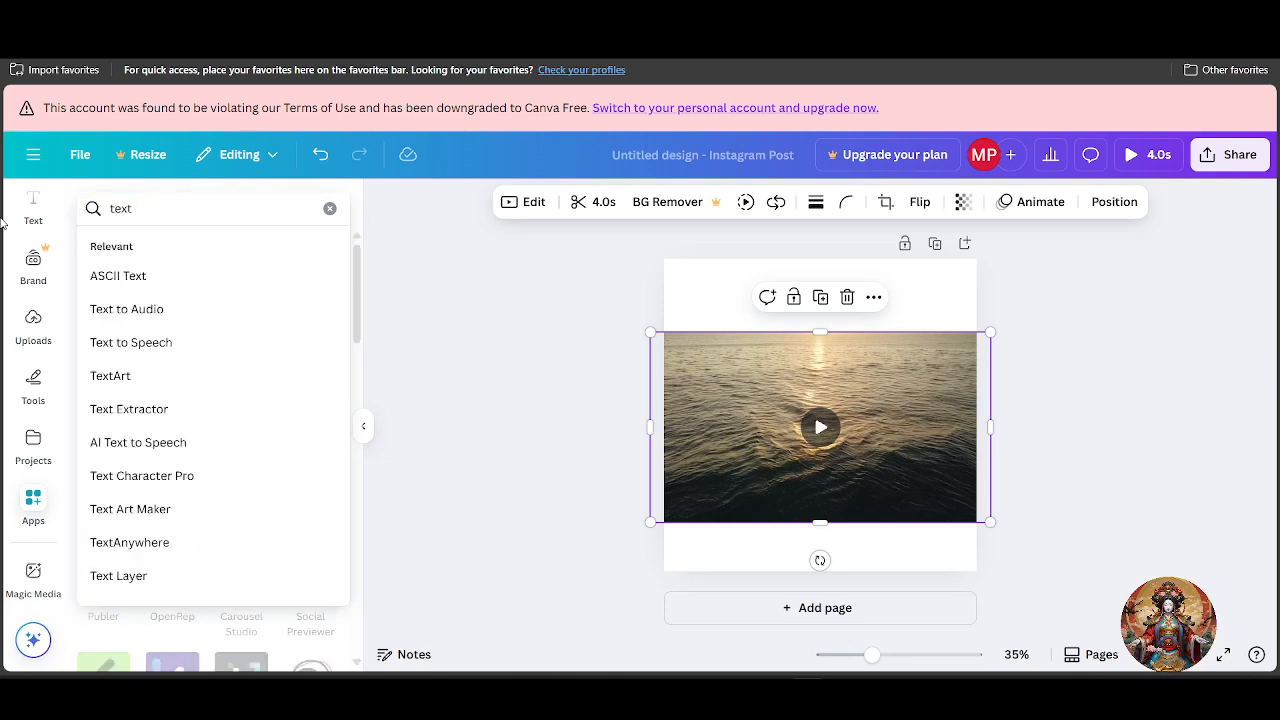
type(" v")
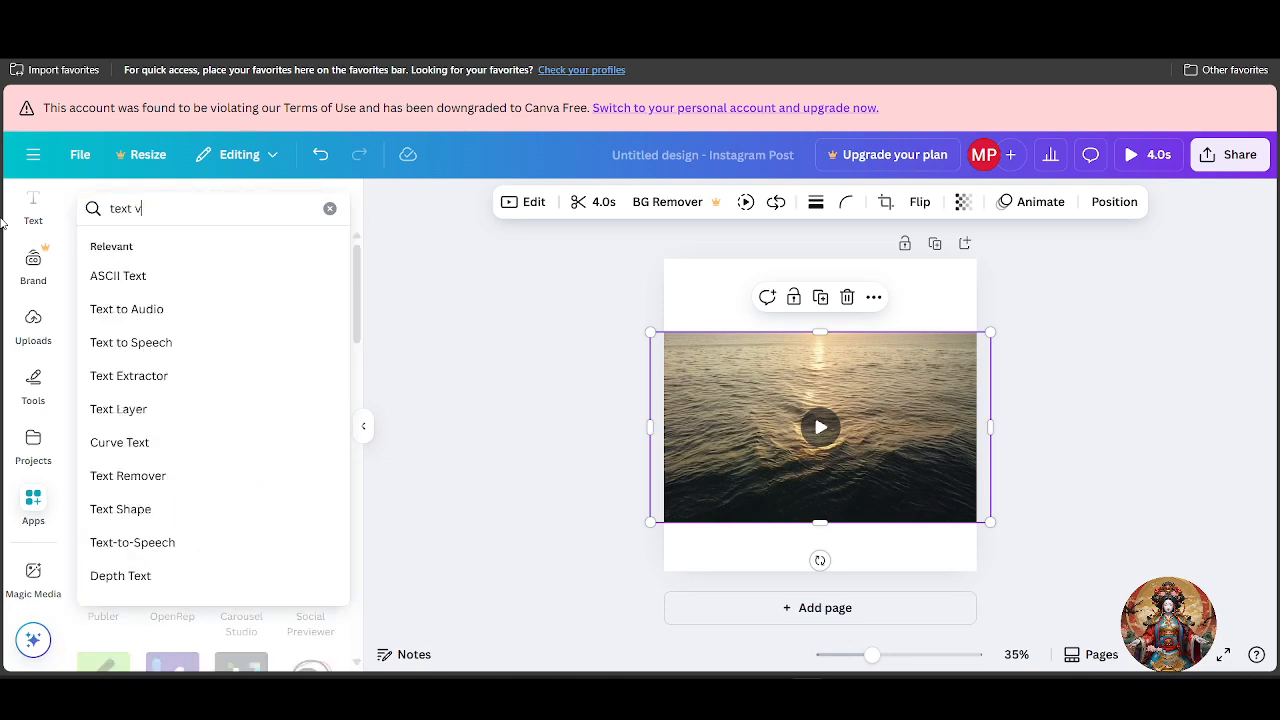
type("ideo")
key("Return")
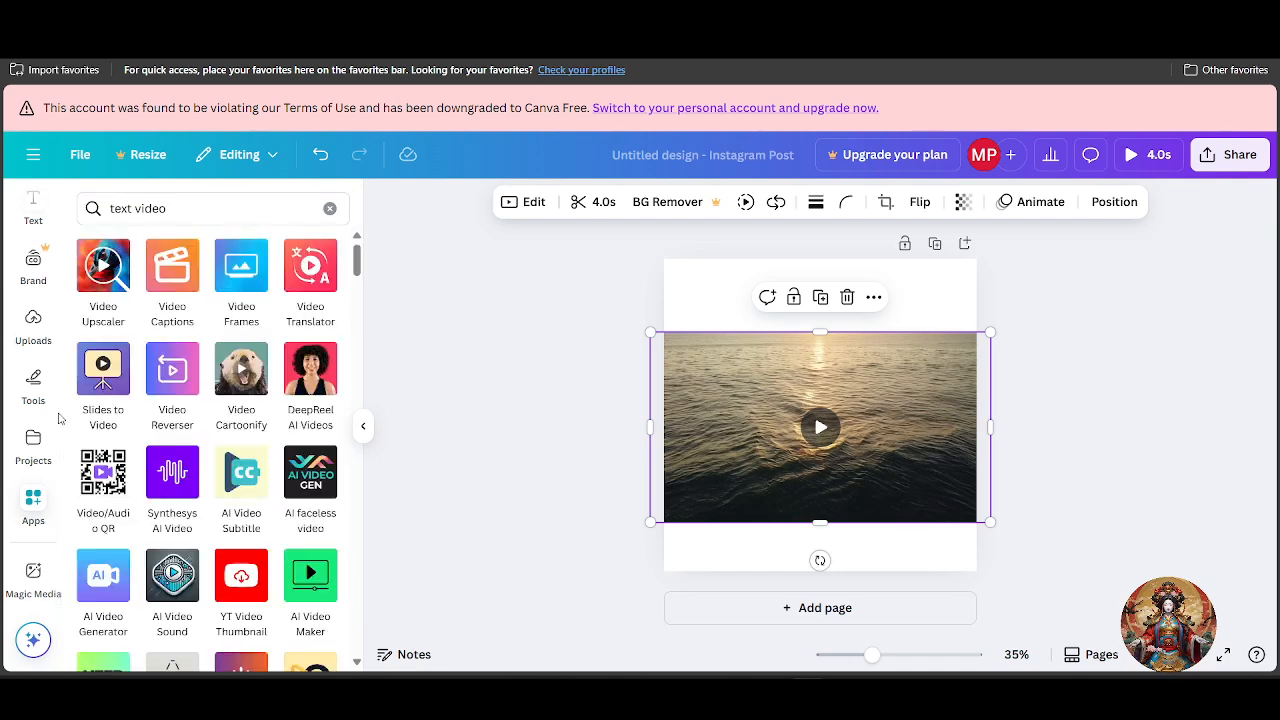
Search the Canva apps for "kling" and clear the search term.
left_click(218, 209)
type("kling")
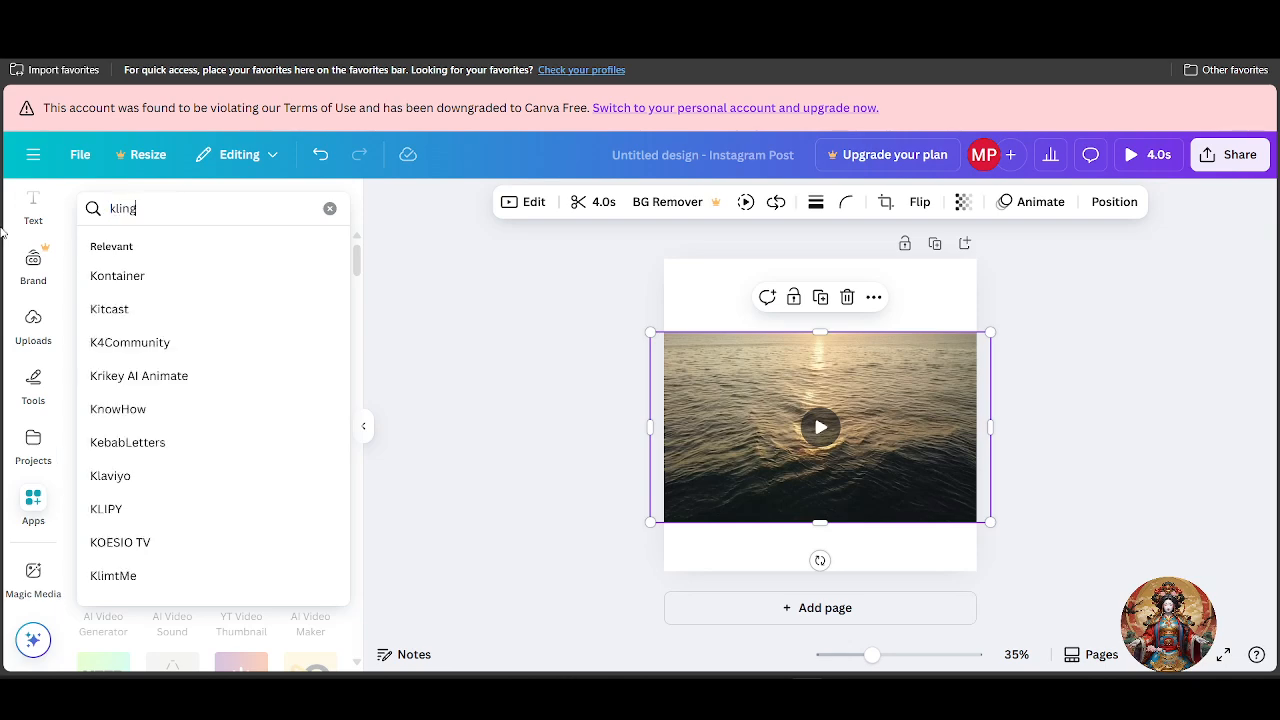
key("Return")
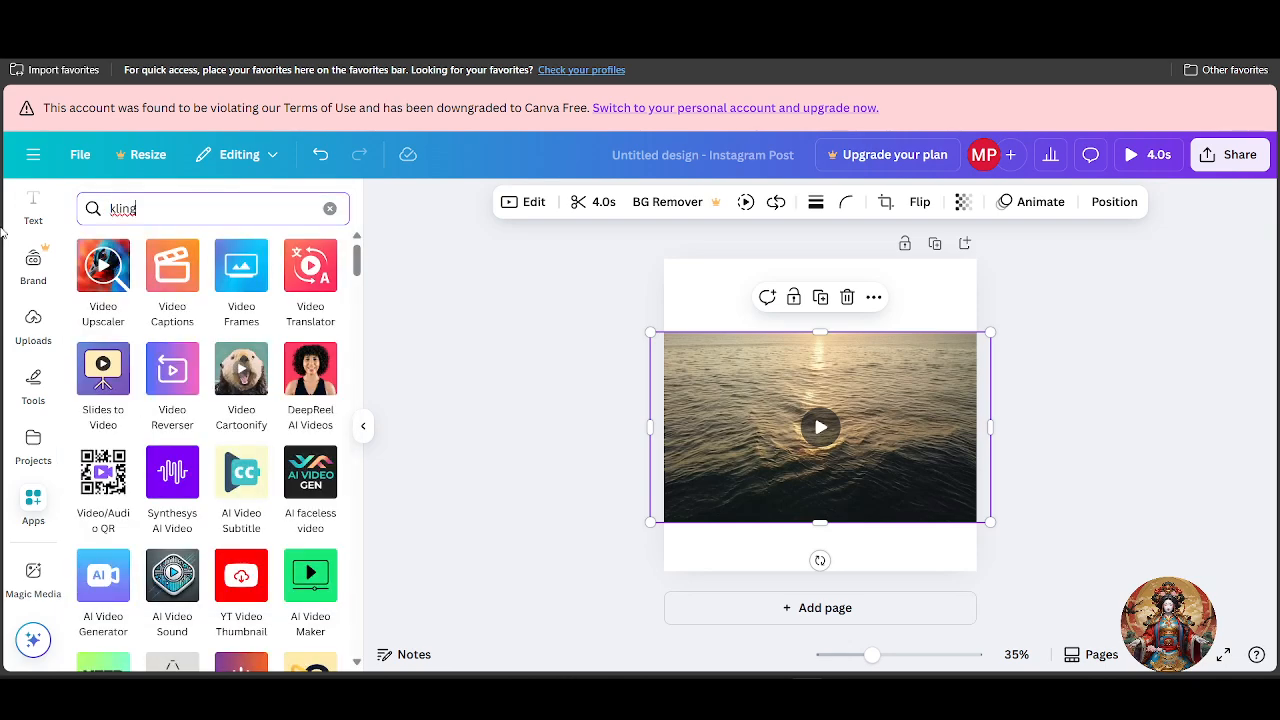
key("BackSpace")
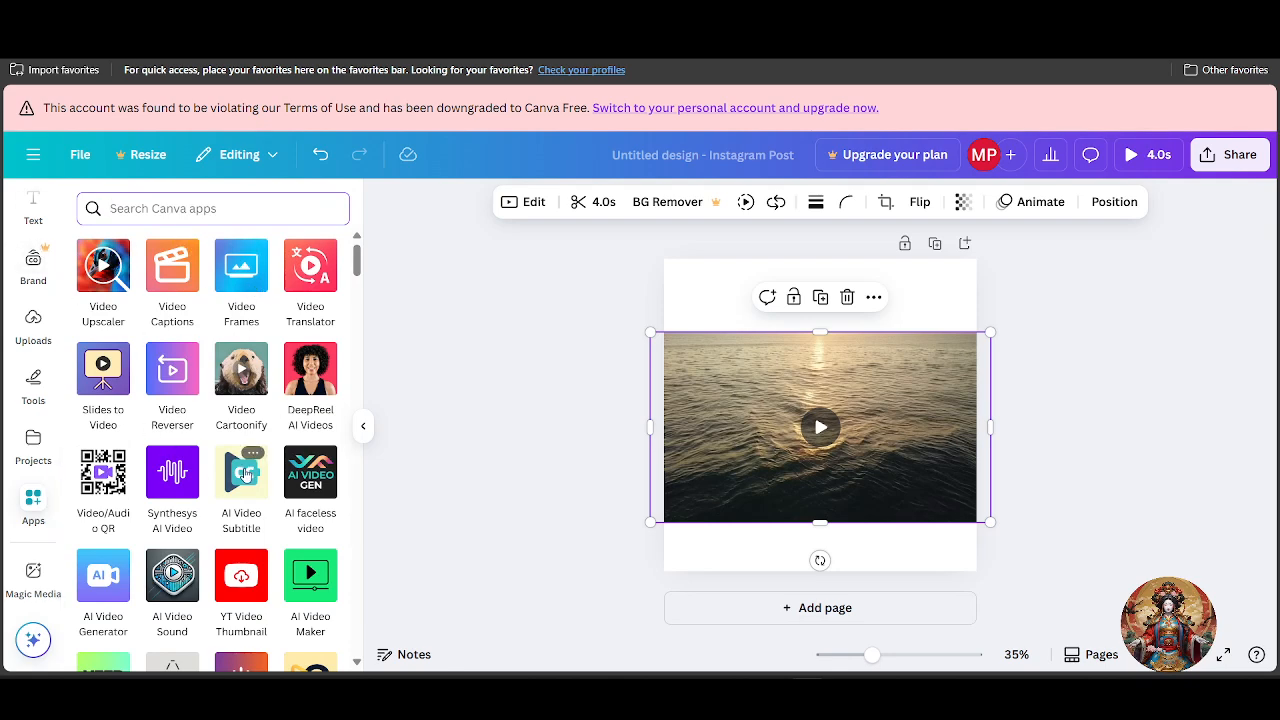
Look through the listed video and text apps for other AI video generators.
scroll(245, 480, "down", 1)
scroll(245, 510, "down", 2)
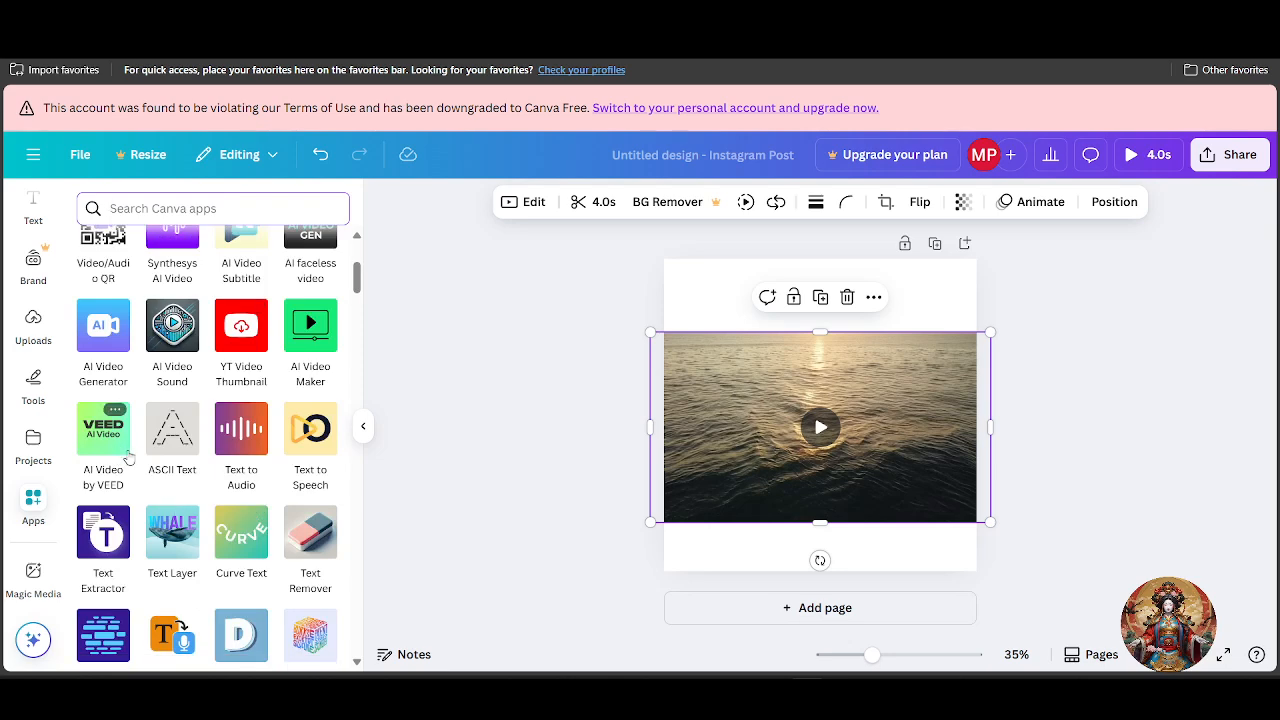
scroll(115, 458, "down", 2)
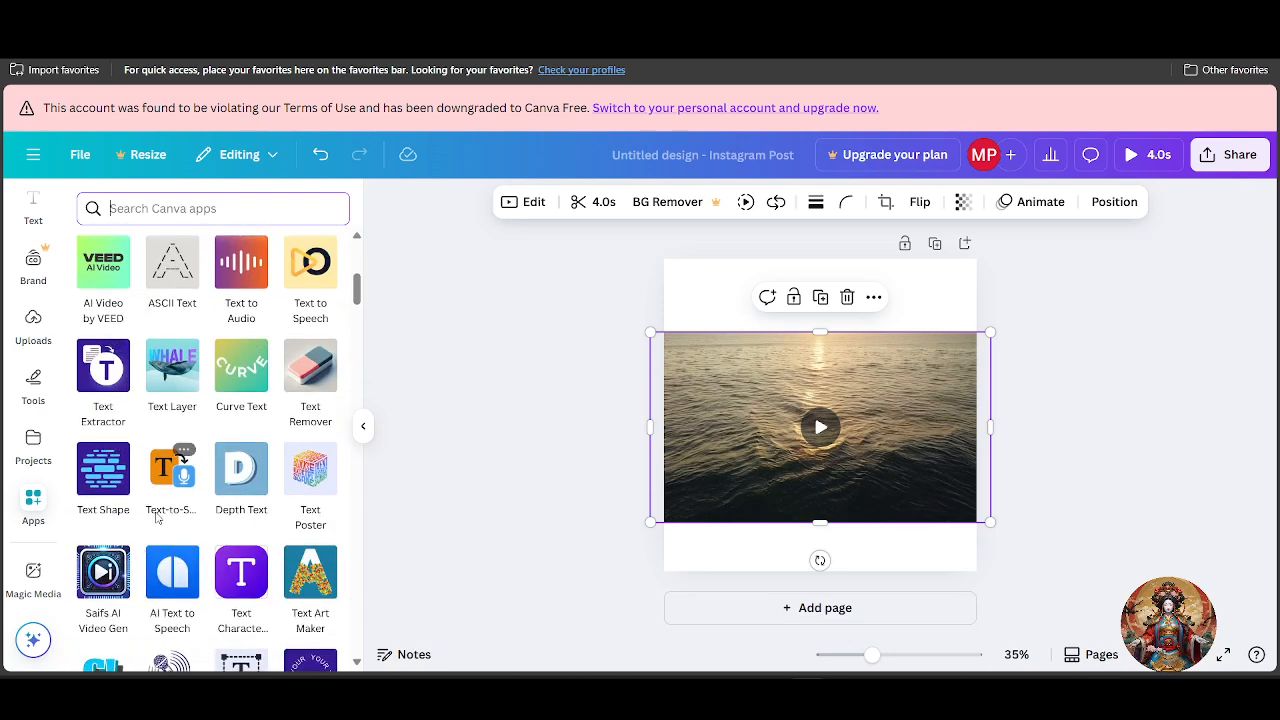
scroll(160, 492, "up", 4)
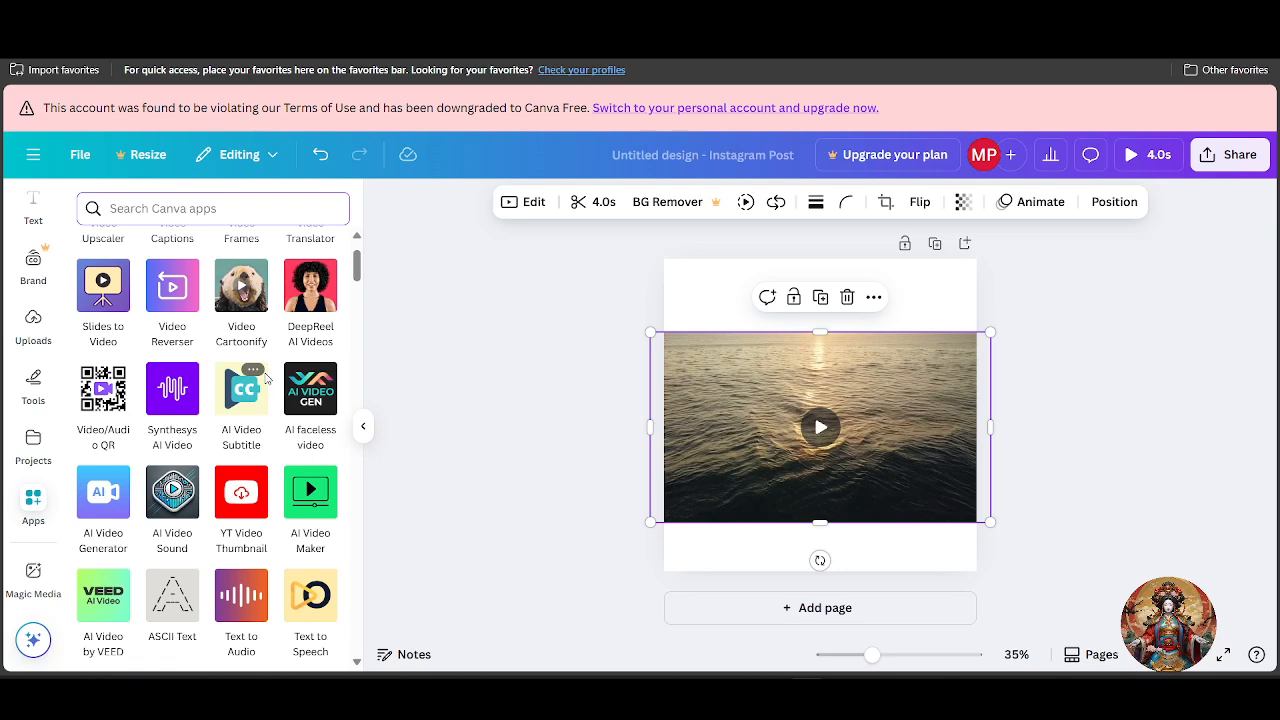
scroll(230, 450, "up", 1)
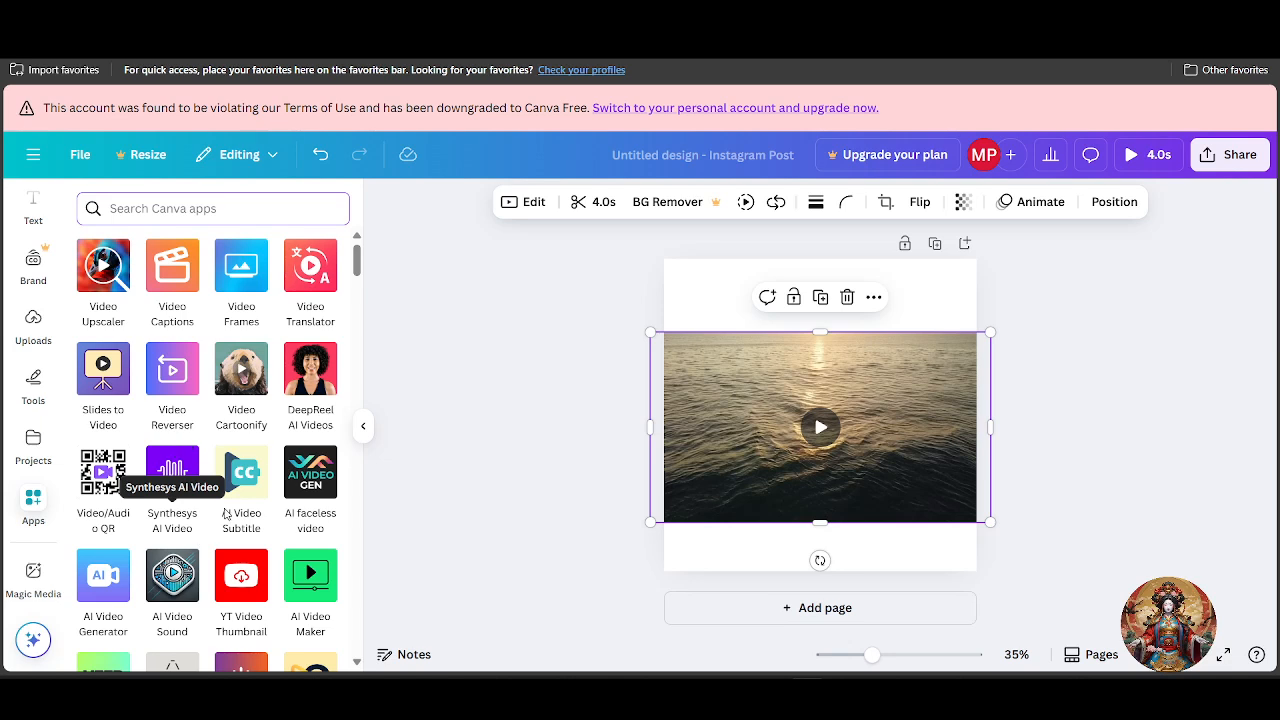